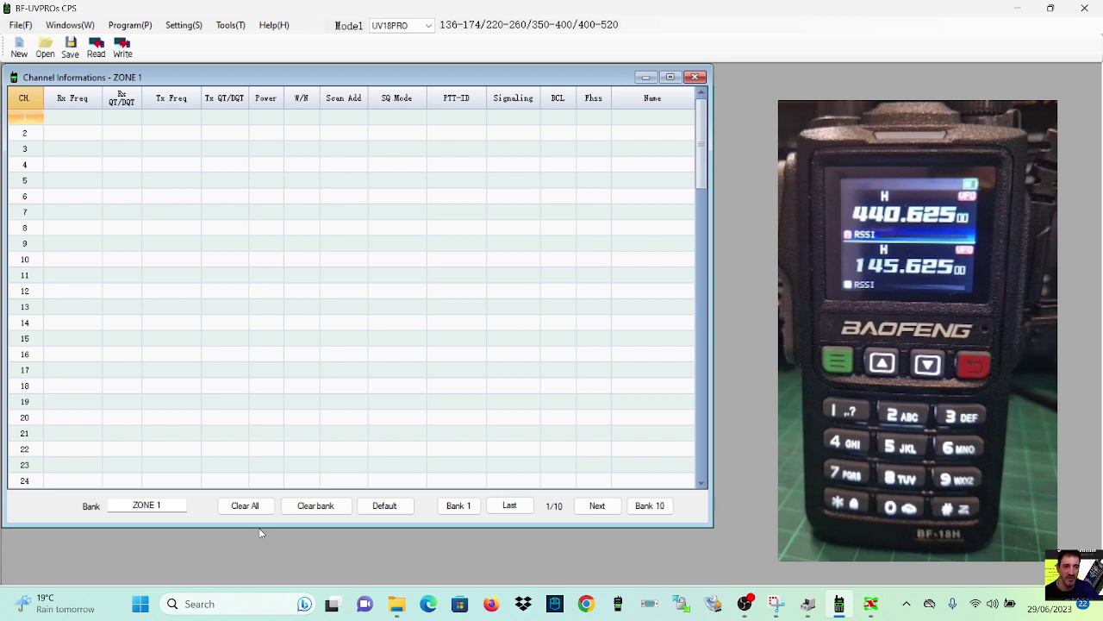
Step: Check in Device Manager which COM port the USB-SERIAL CH340 programming cable uses, and close Device Manager
right_click(142, 607)
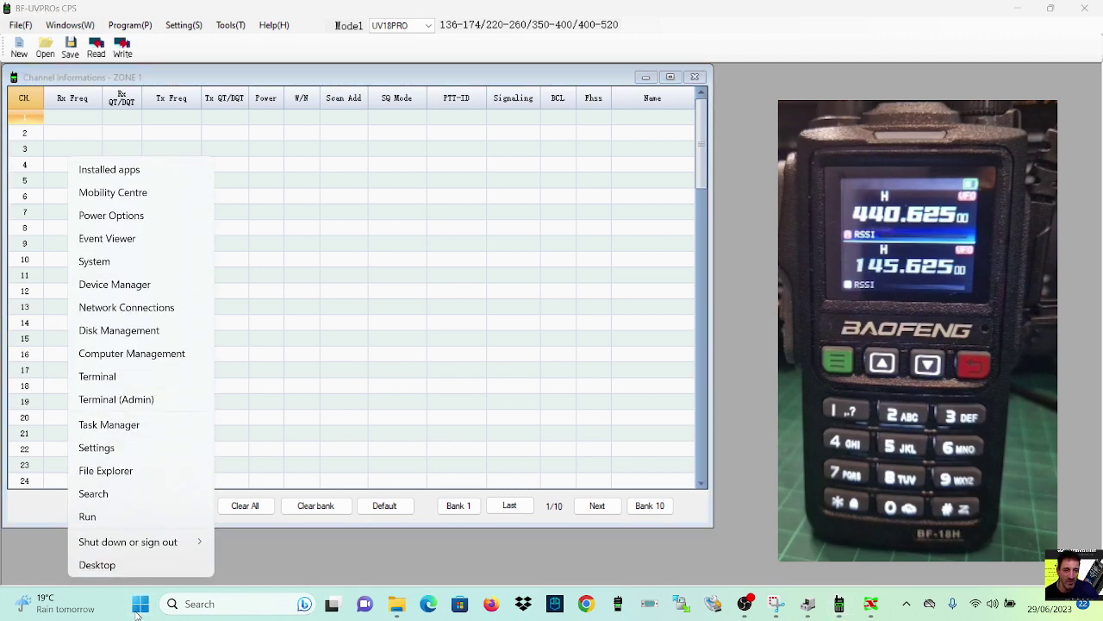
left_click(112, 285)
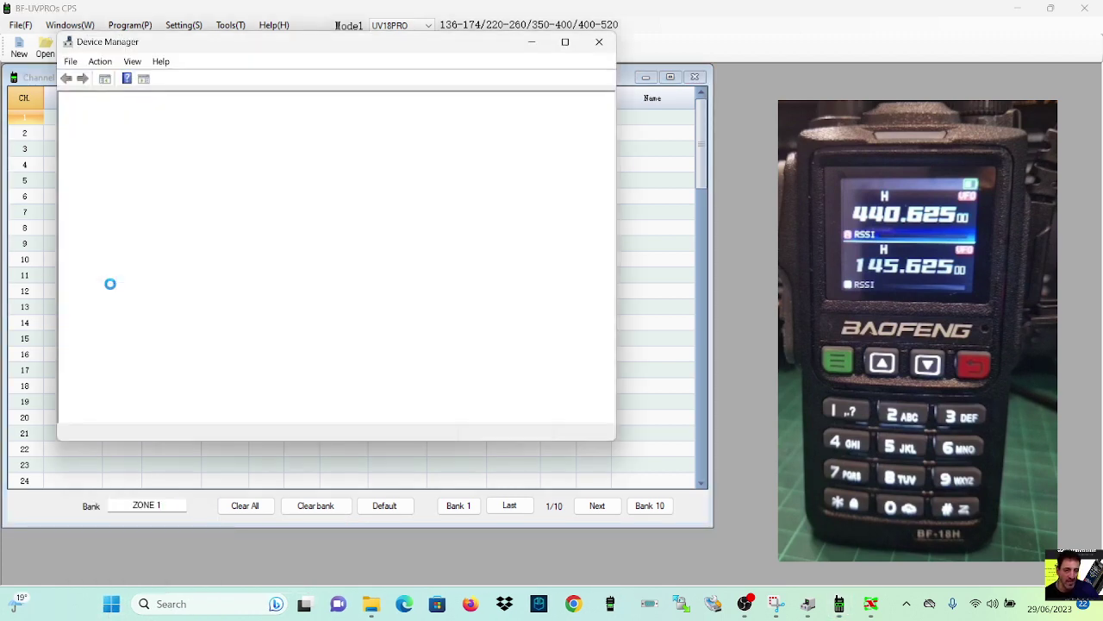
double_click(138, 306)
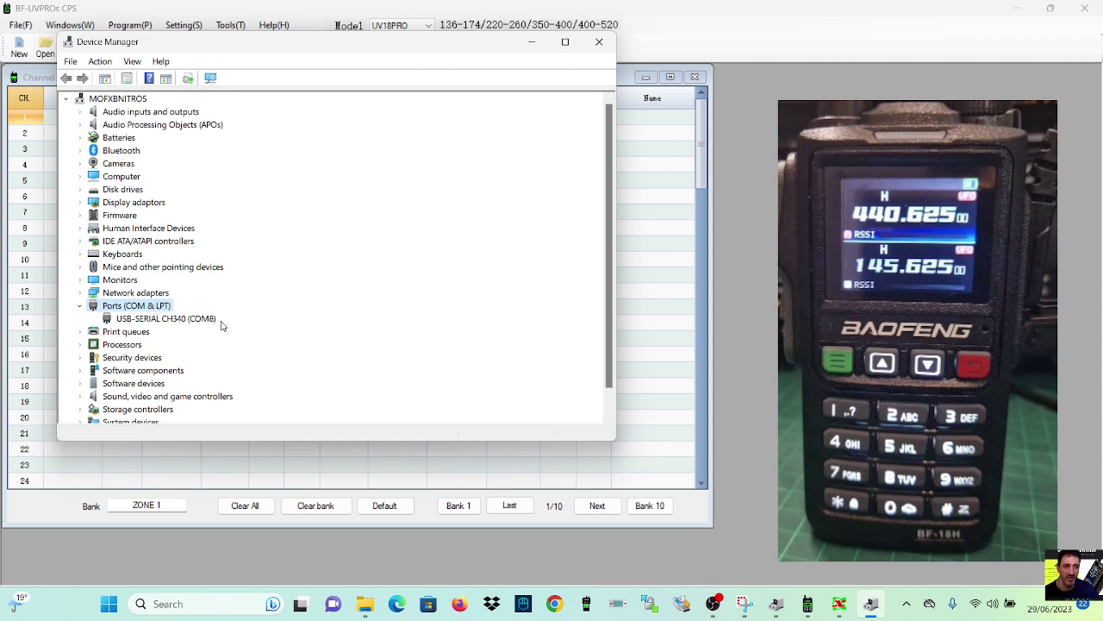
right_click(109, 604)
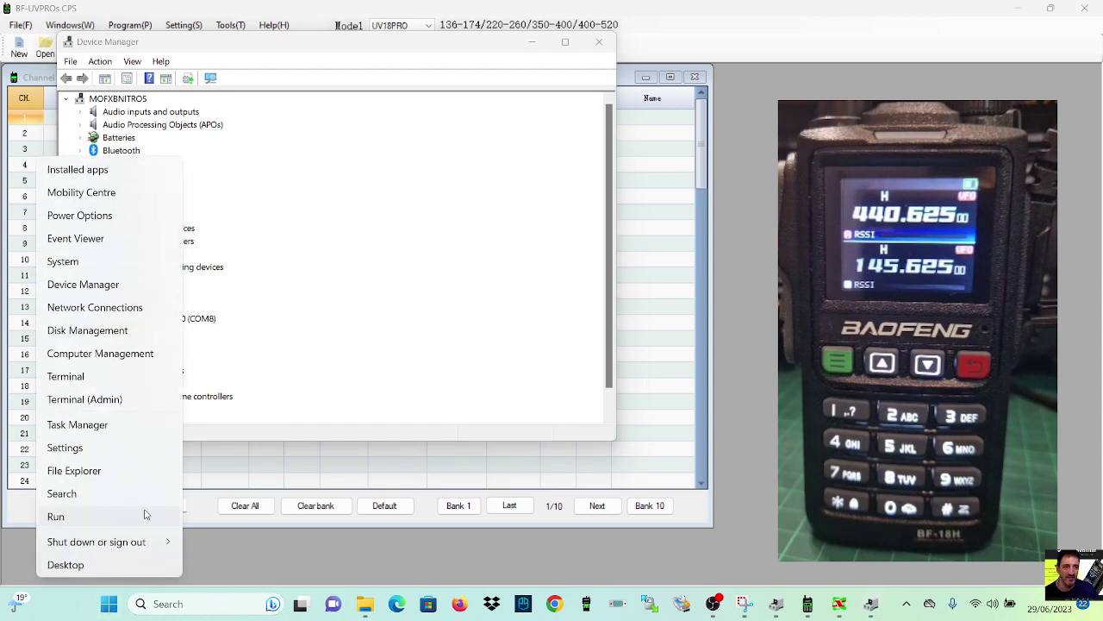
left_click(273, 386)
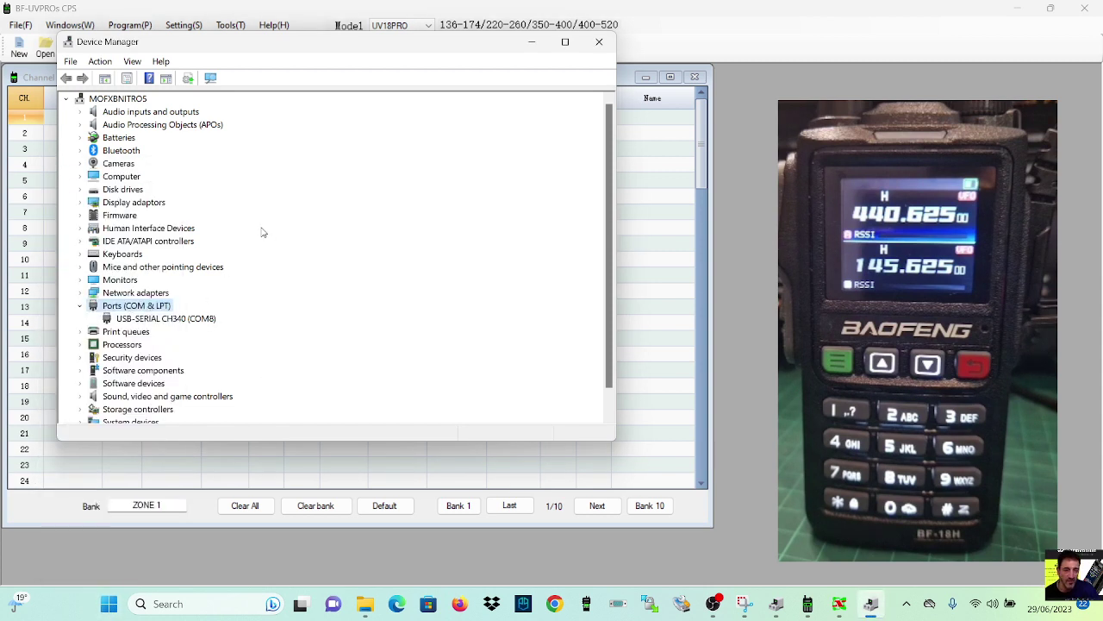
left_click(598, 41)
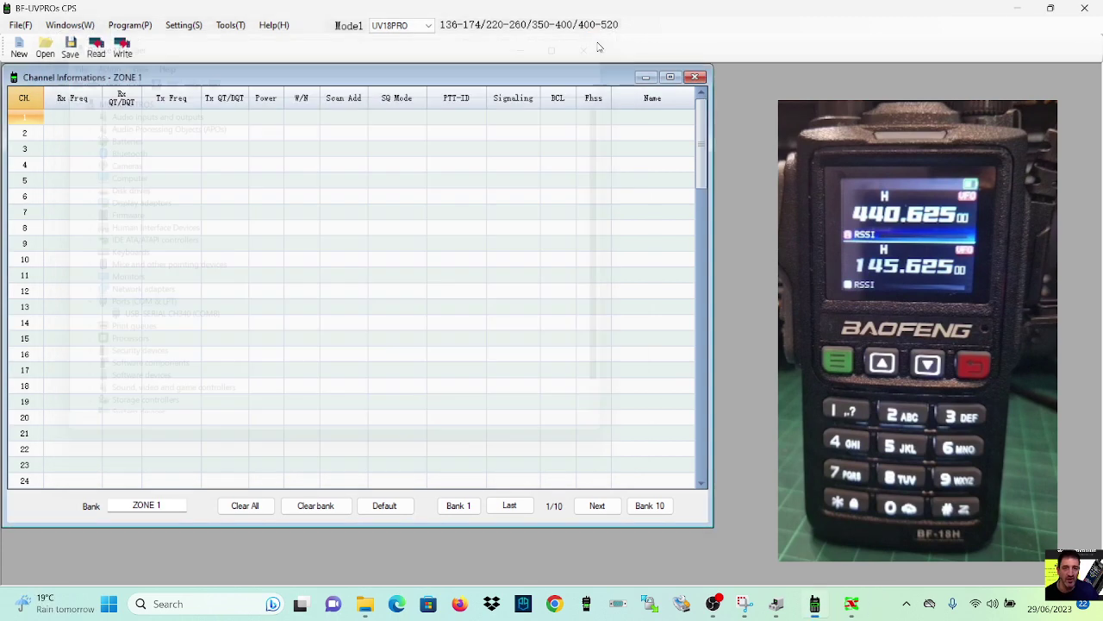
Step: Check the port setting and read the programmed data from the radio
left_click(230, 26)
mouse_move(198, 35)
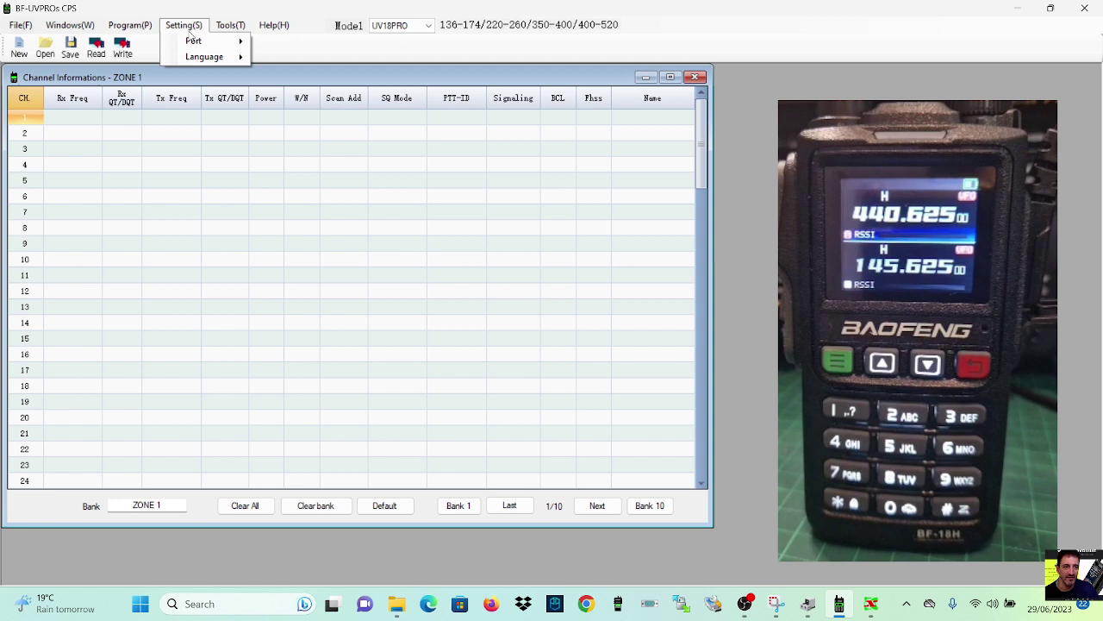
left_click(483, 47)
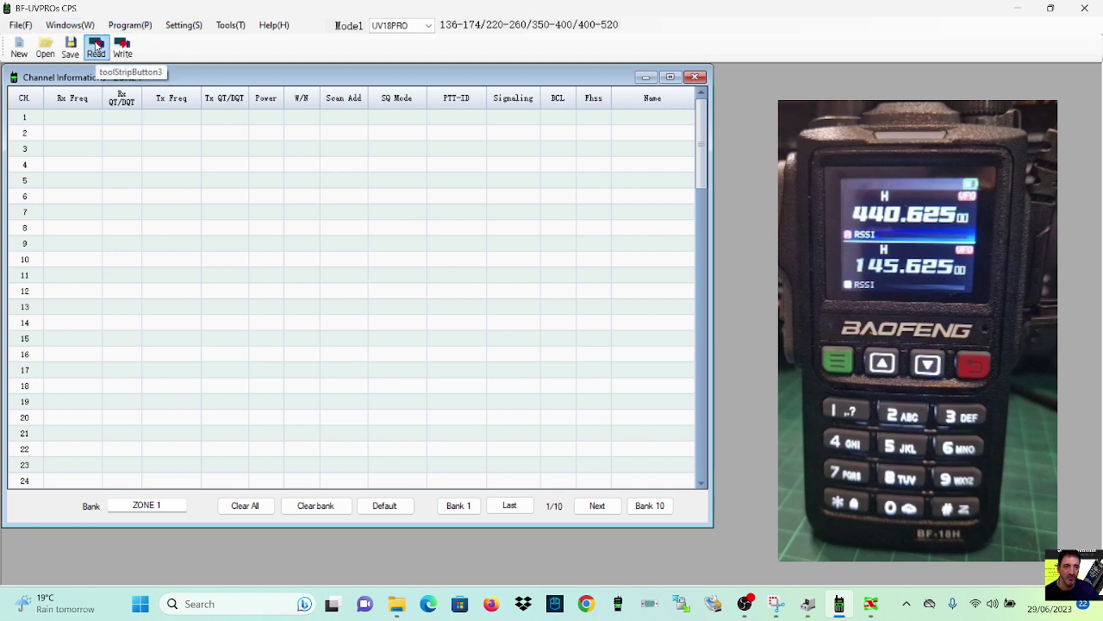
left_click(96, 45)
left_click(475, 326)
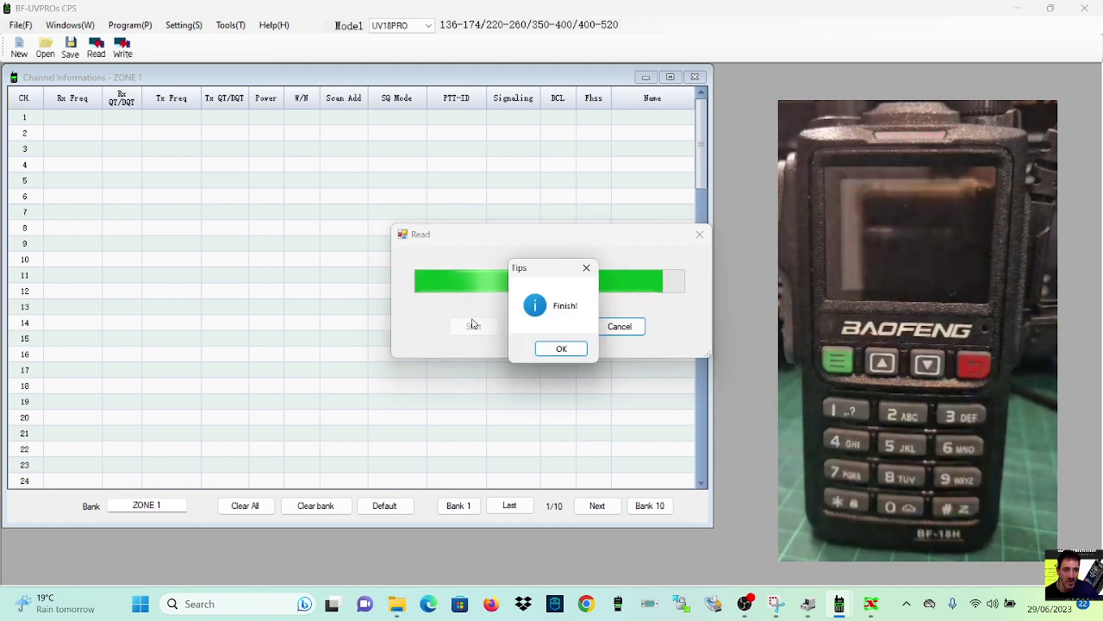
left_click(561, 347)
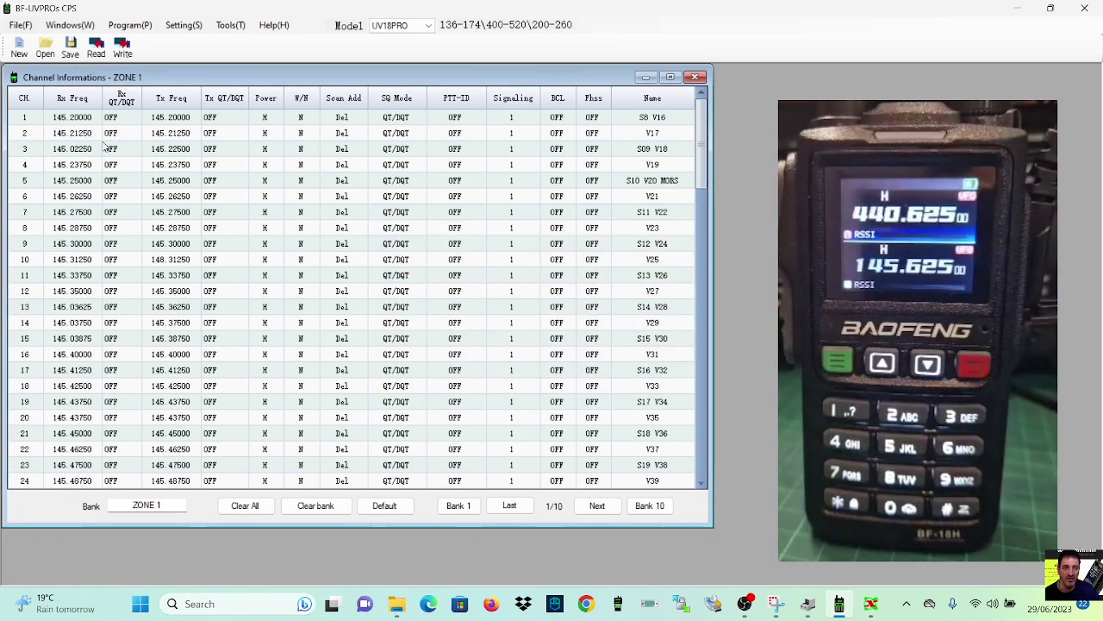
Step: Review the frequencies and names in the Zone 1 channel list, and check the available program commands
scroll(106, 147, "down", 6)
scroll(112, 306, "up", 4)
scroll(112, 306, "up", 2)
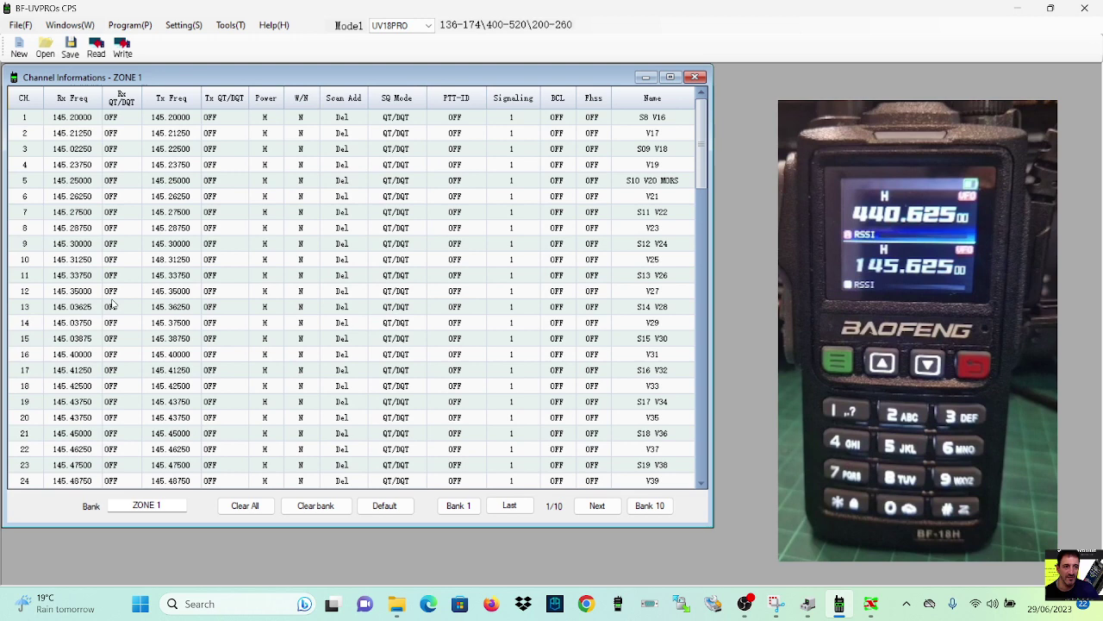
scroll(118, 291, "down", 11)
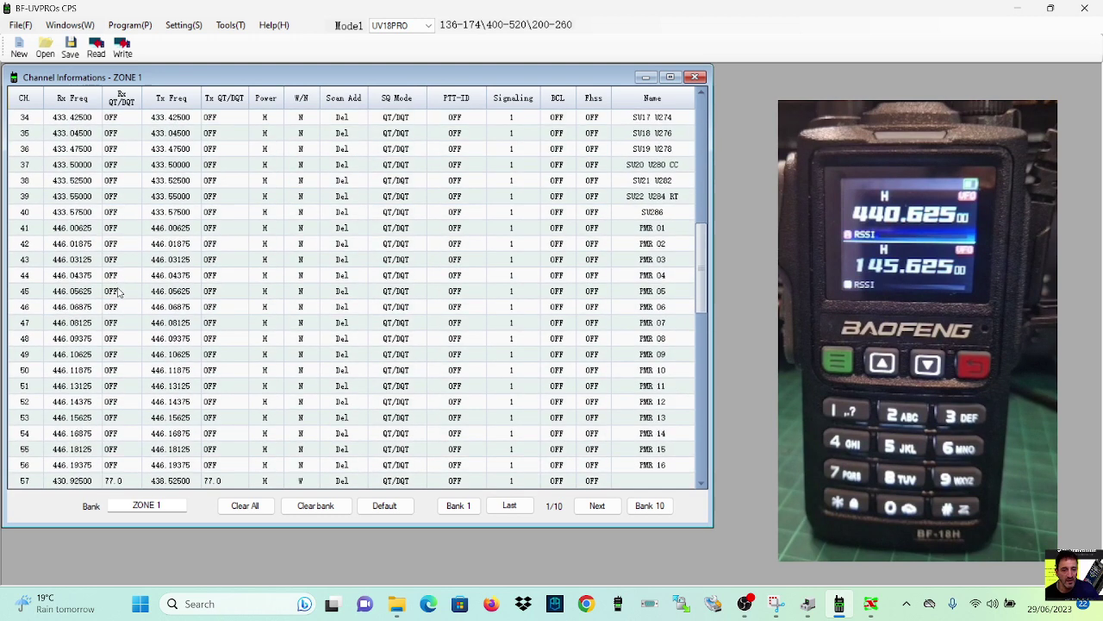
scroll(129, 293, "up", 11)
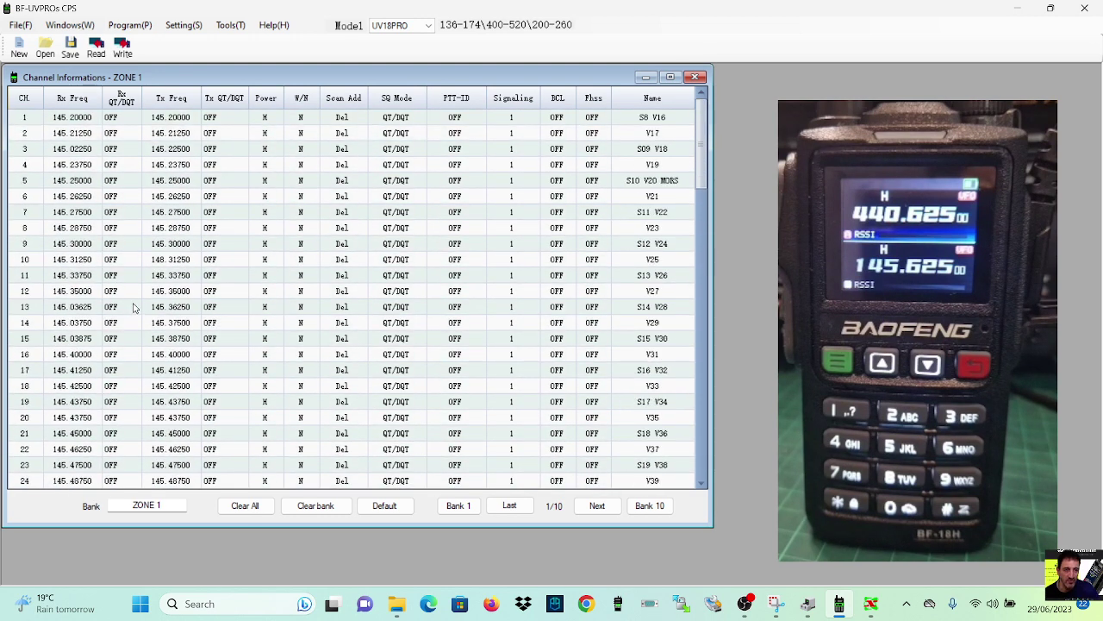
scroll(53, 127, "down", 4)
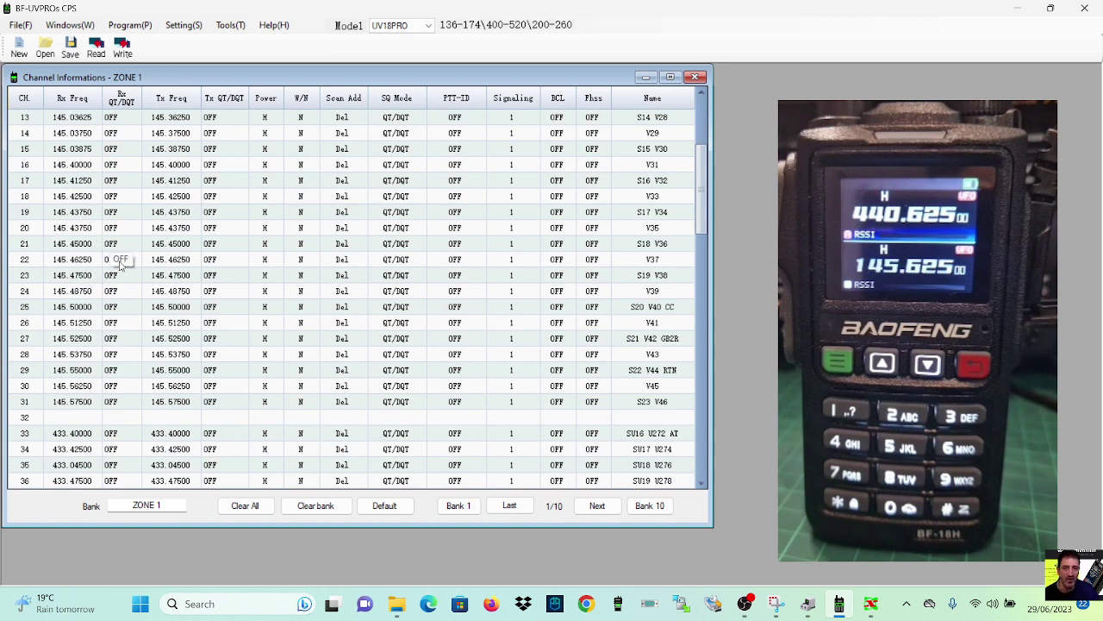
left_click(125, 26)
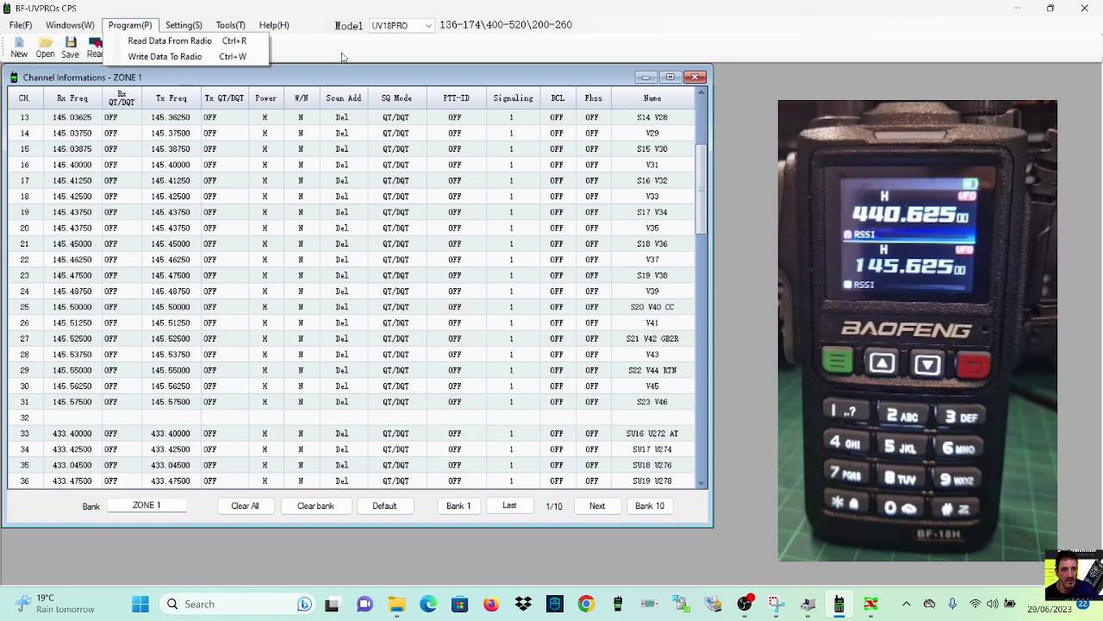
left_click(341, 55)
Step: Save the radio's data to the Desktop as a dat file named M0FXB
left_click(14, 26)
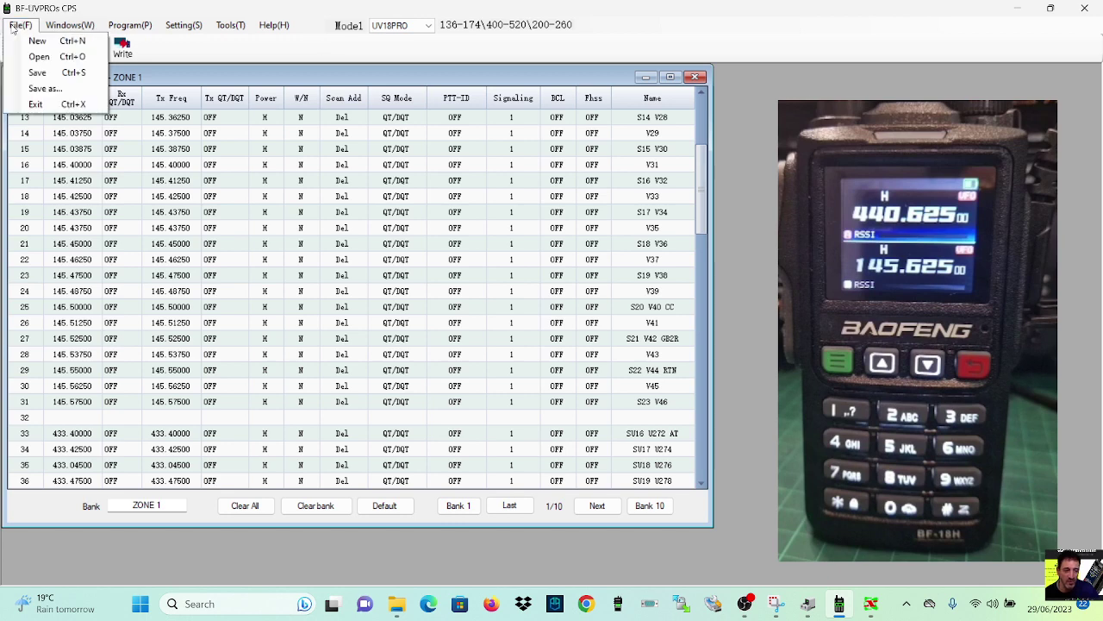
left_click(29, 75)
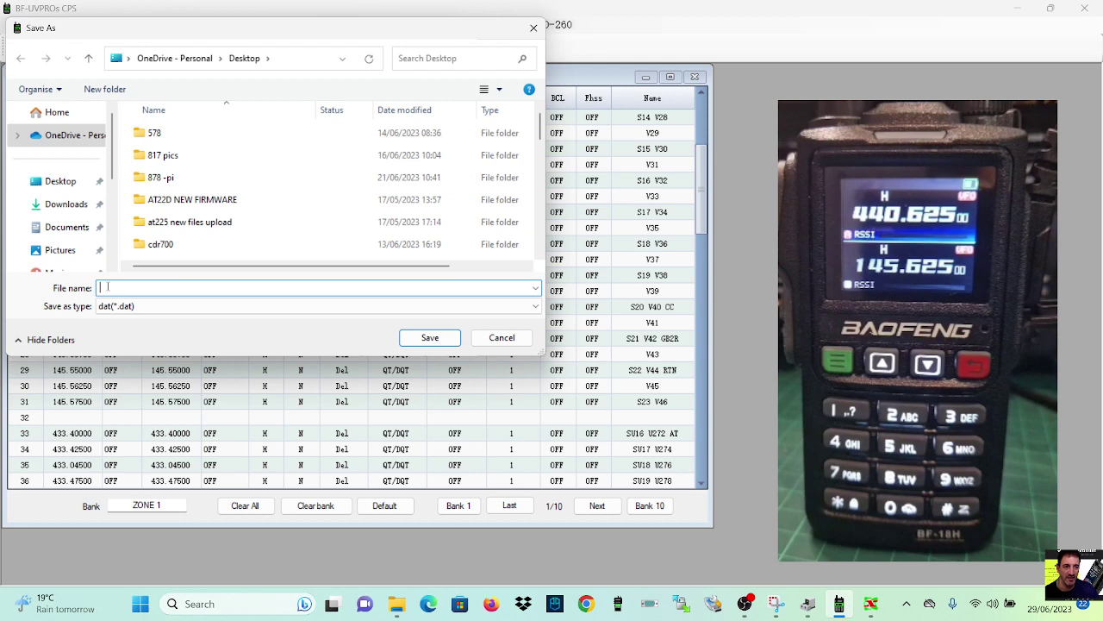
type("M0FXB")
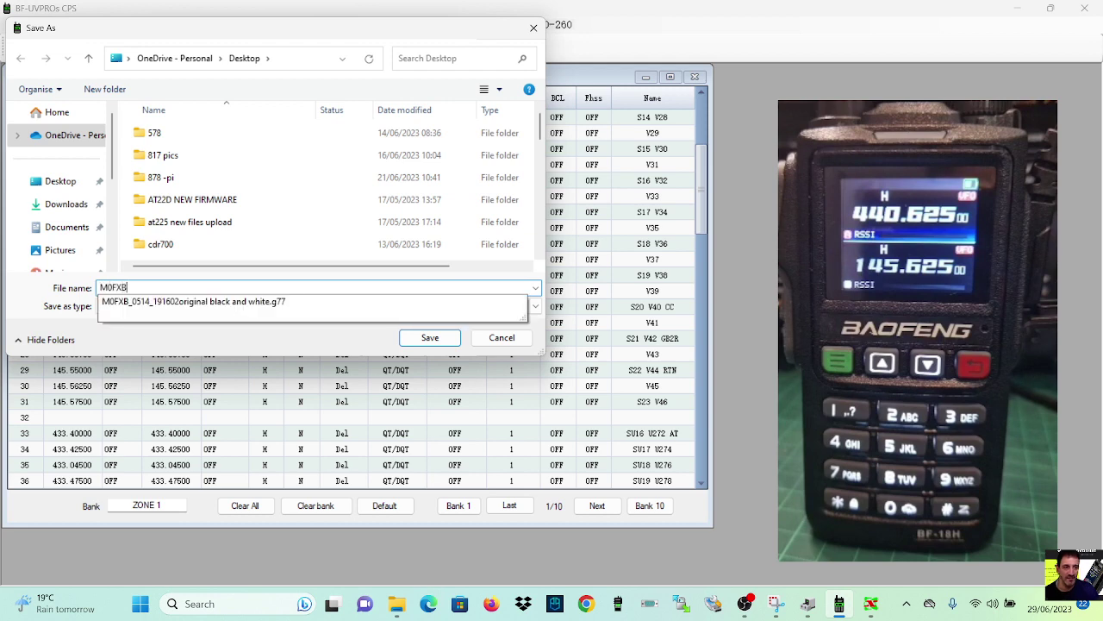
left_click(44, 181)
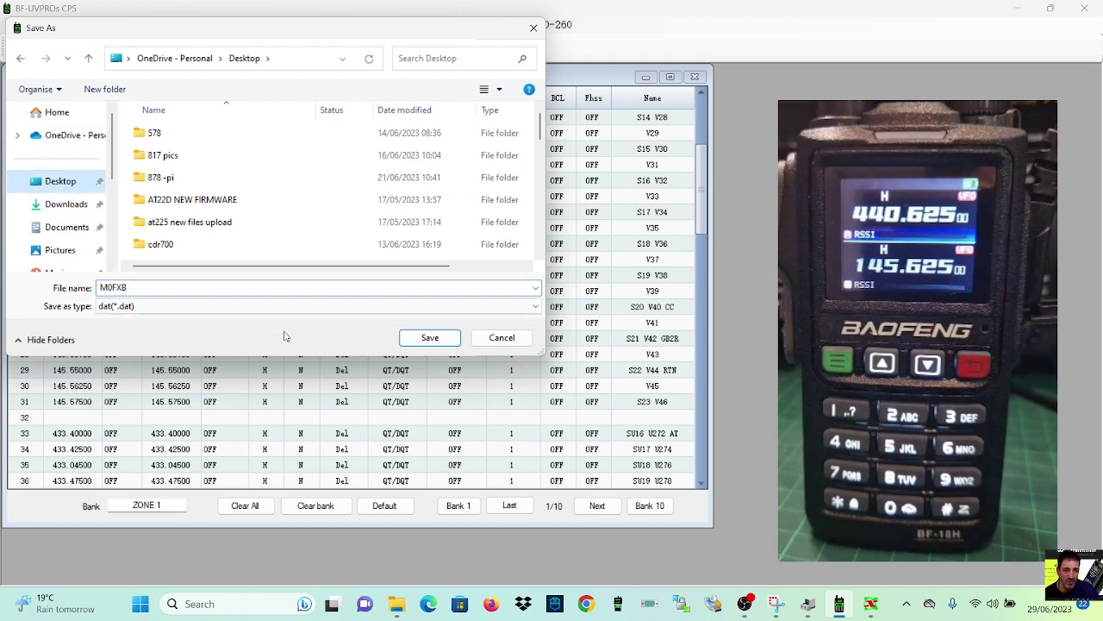
left_click(420, 340)
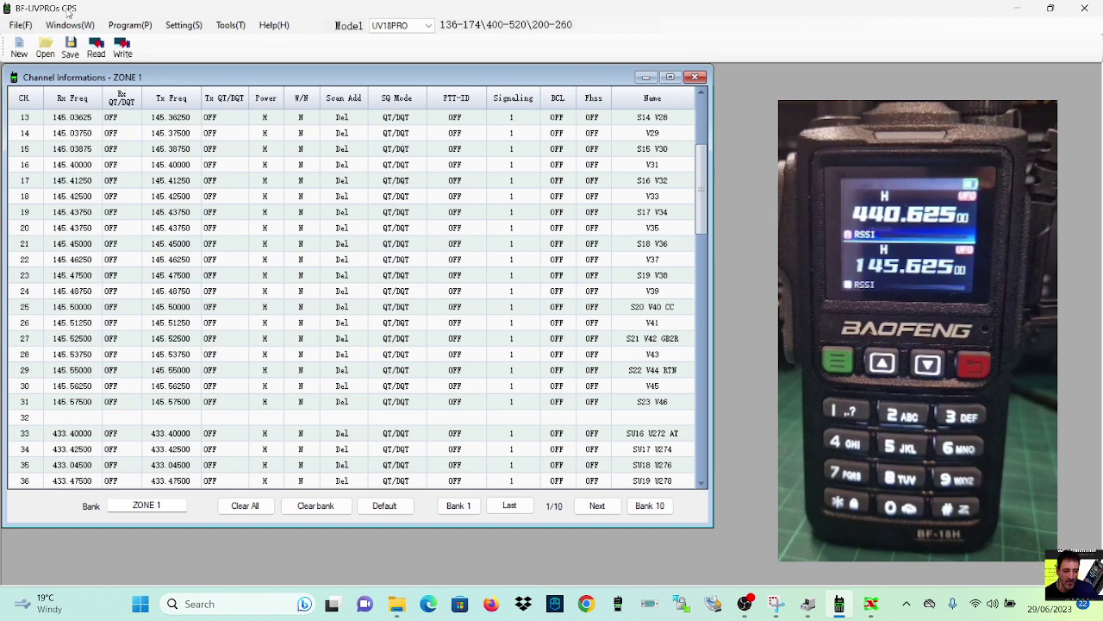
Step: Examine the VFO A and VFO B settings in the VFO Mode window and close it
left_click(20, 26)
left_click(21, 26)
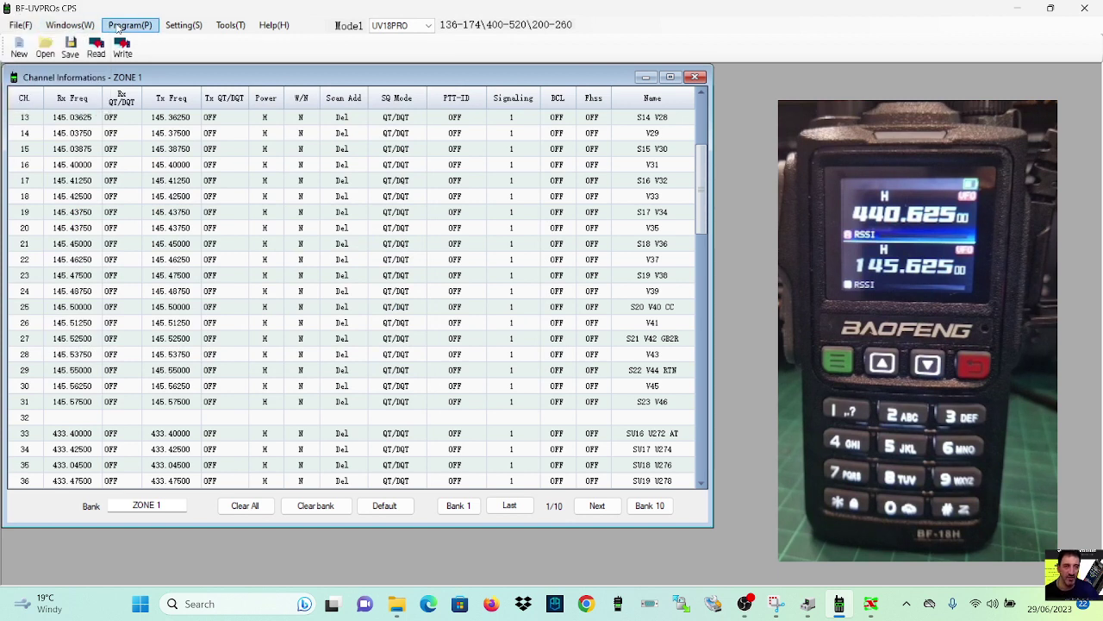
left_click(74, 26)
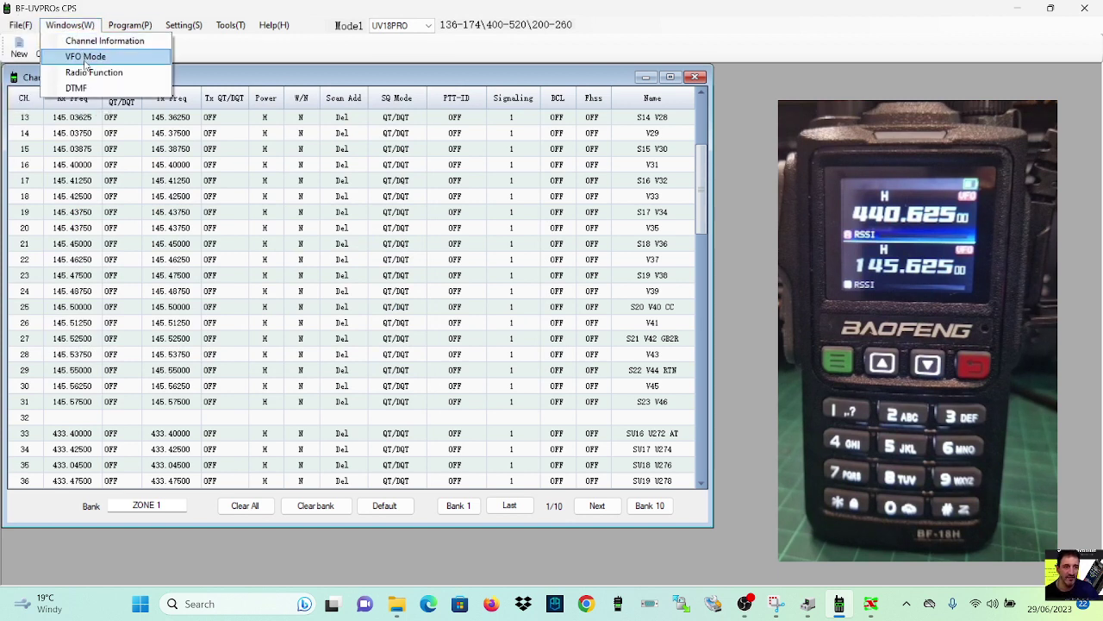
left_click(82, 40)
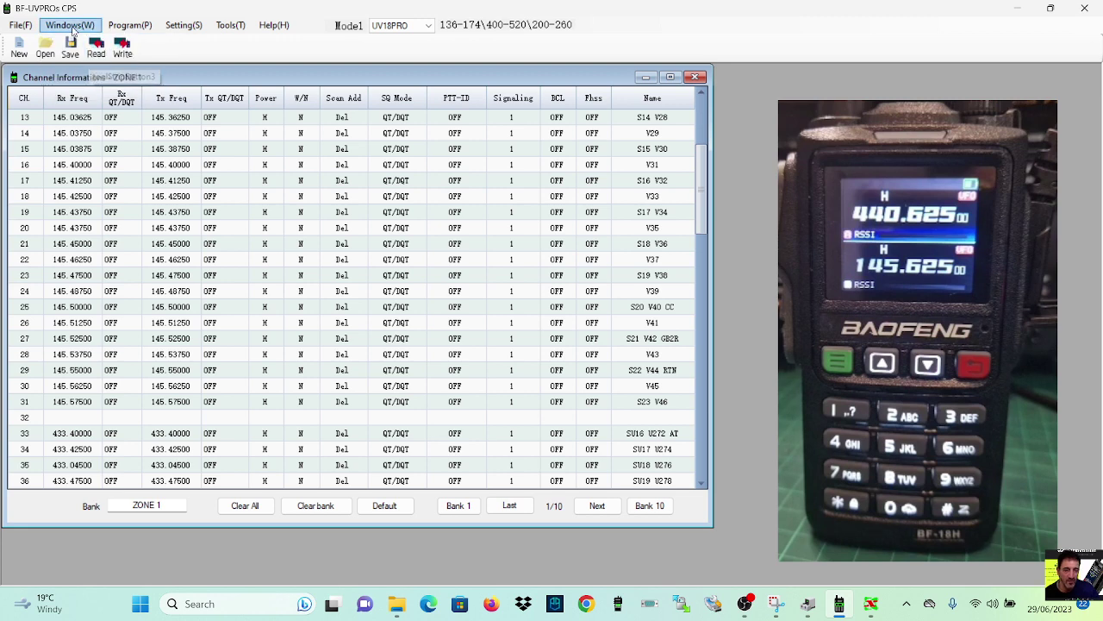
left_click(71, 25)
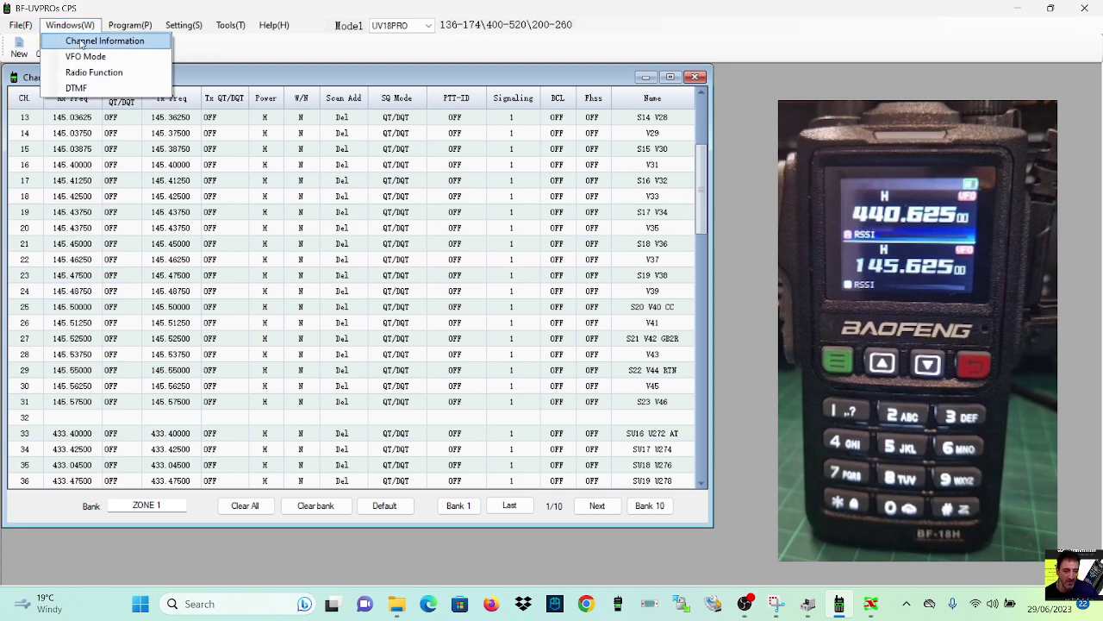
left_click(84, 57)
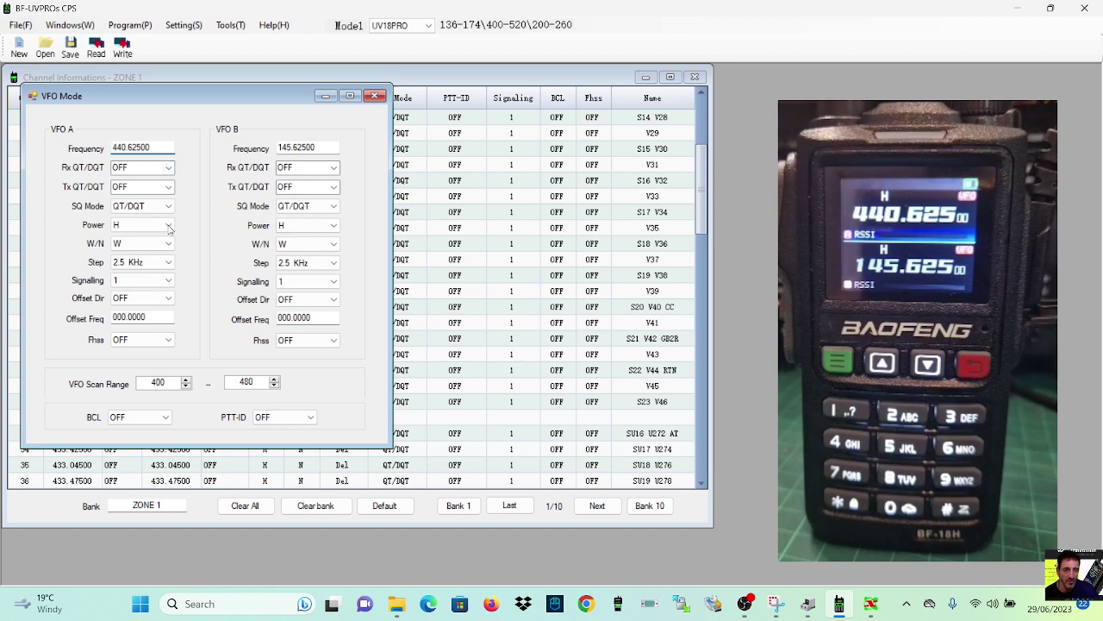
left_click(375, 96)
Step: Open the Radio Function settings and check the choices for the Backlight Timer
left_click(81, 25)
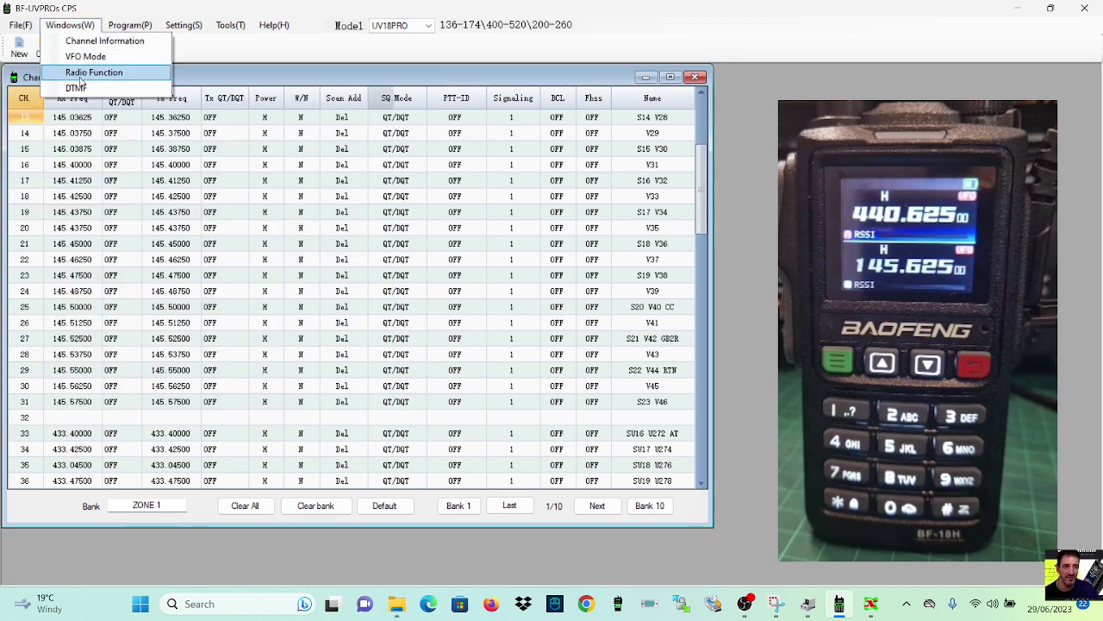
left_click(82, 76)
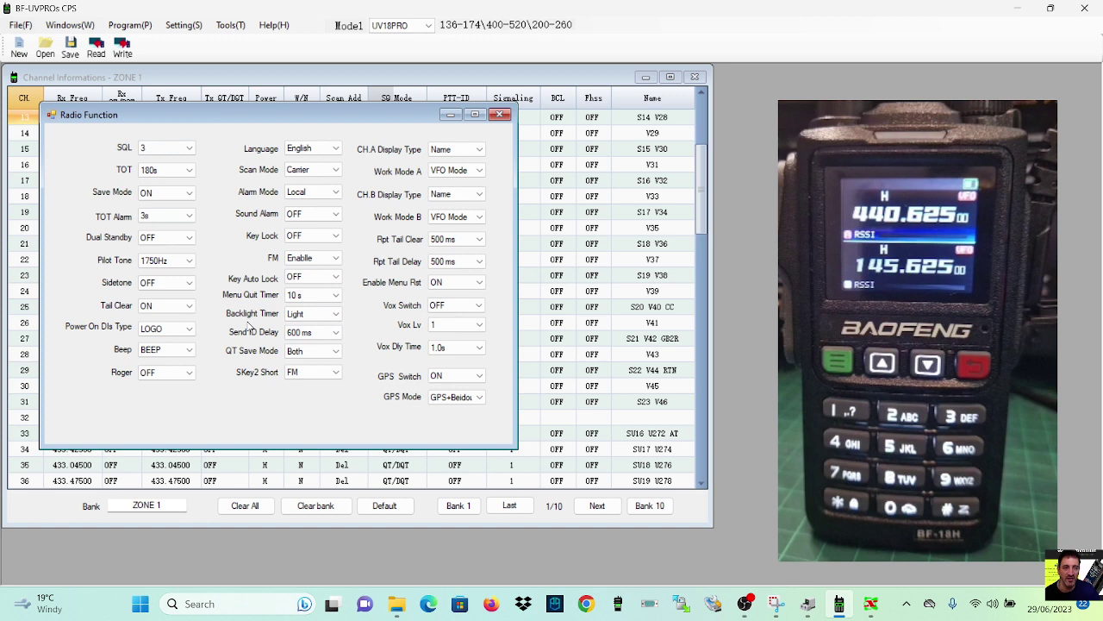
left_click(335, 314)
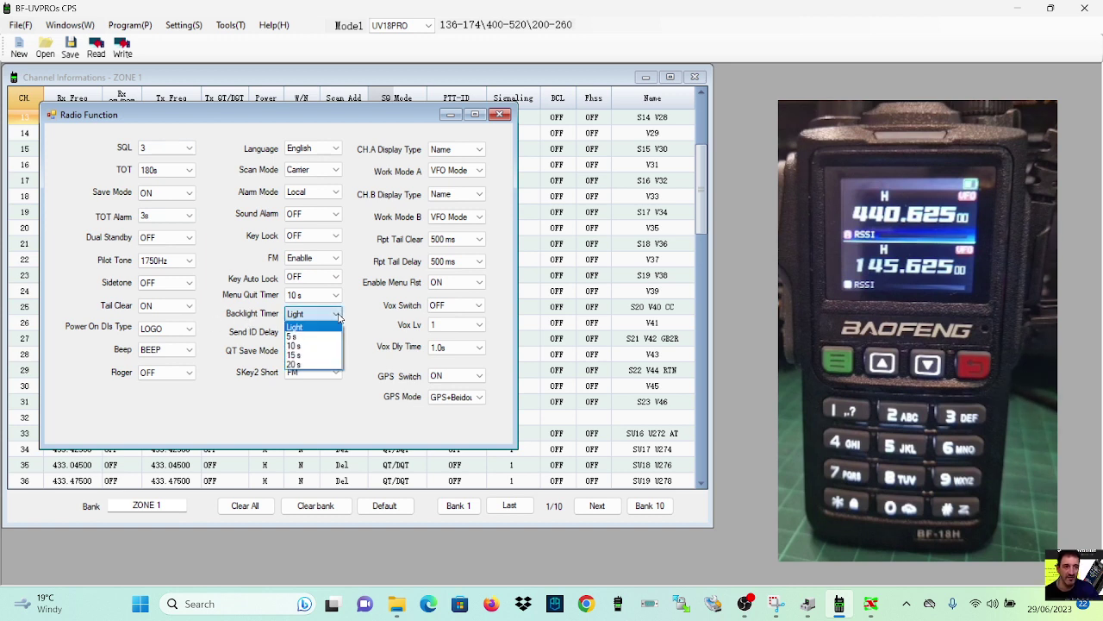
left_click(339, 318)
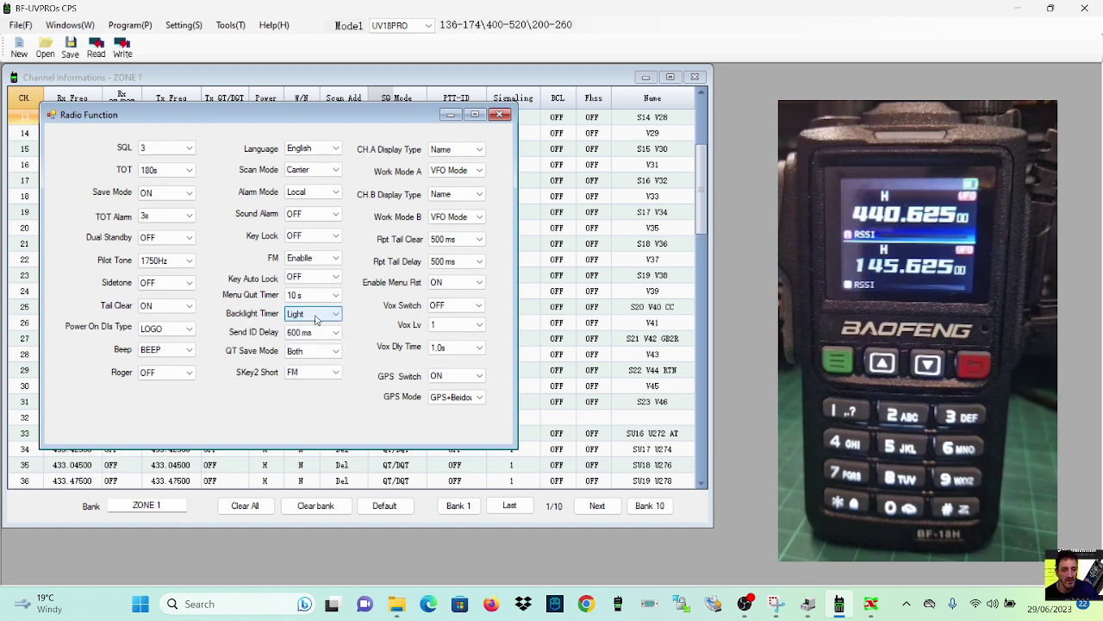
Step: Examine the choices for TOT, SQL, Beep and CH.A Display Type in the Radio Function settings
left_click(189, 170)
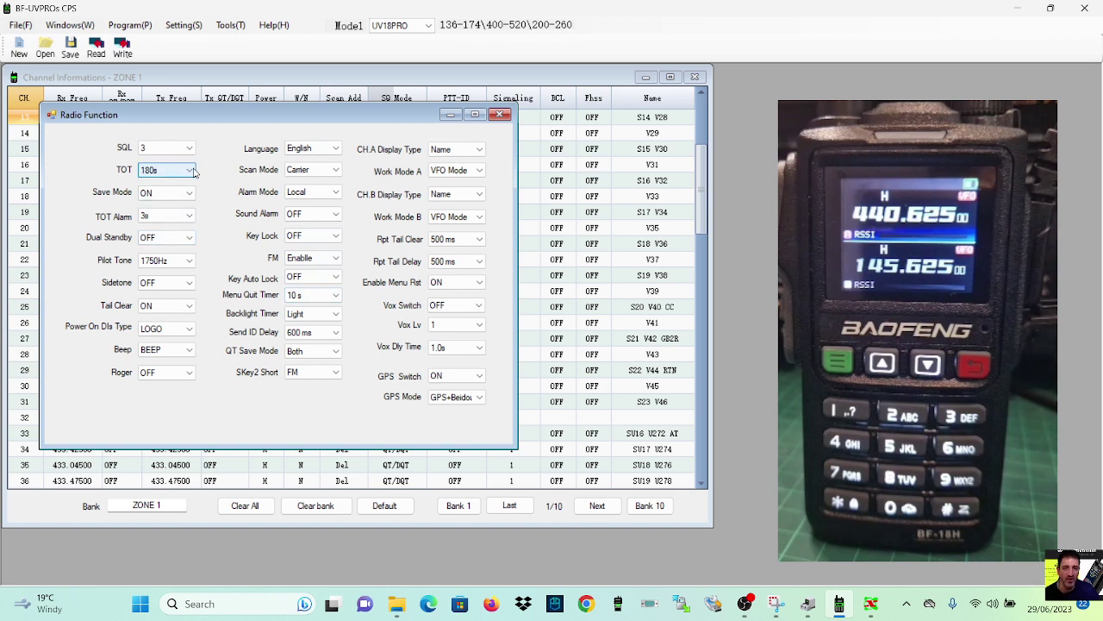
left_click(191, 170)
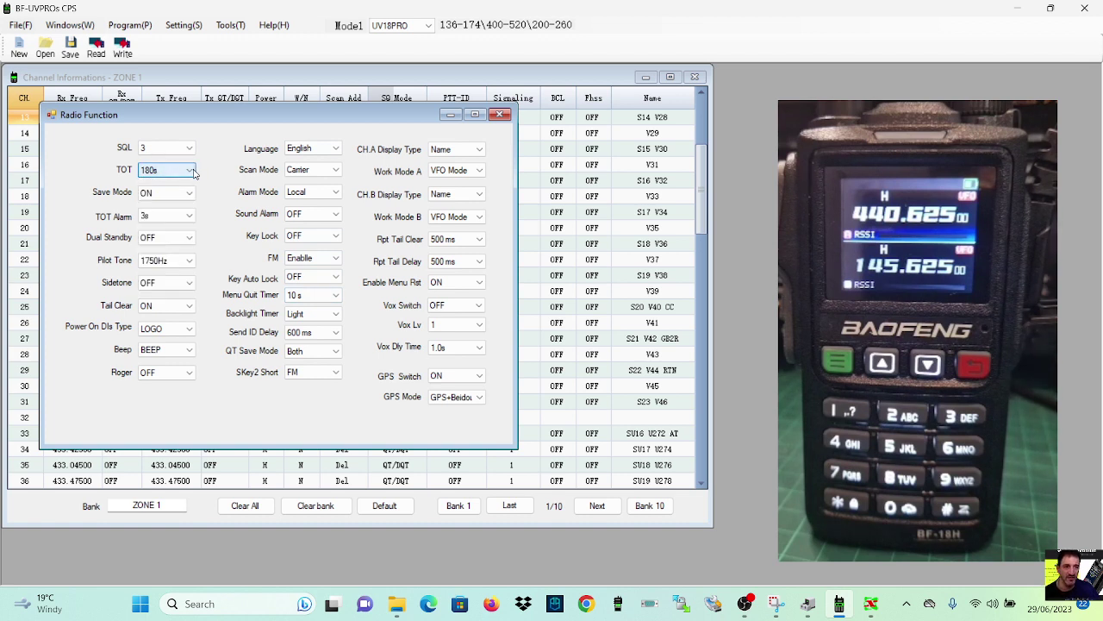
left_click(193, 172)
left_click(190, 172)
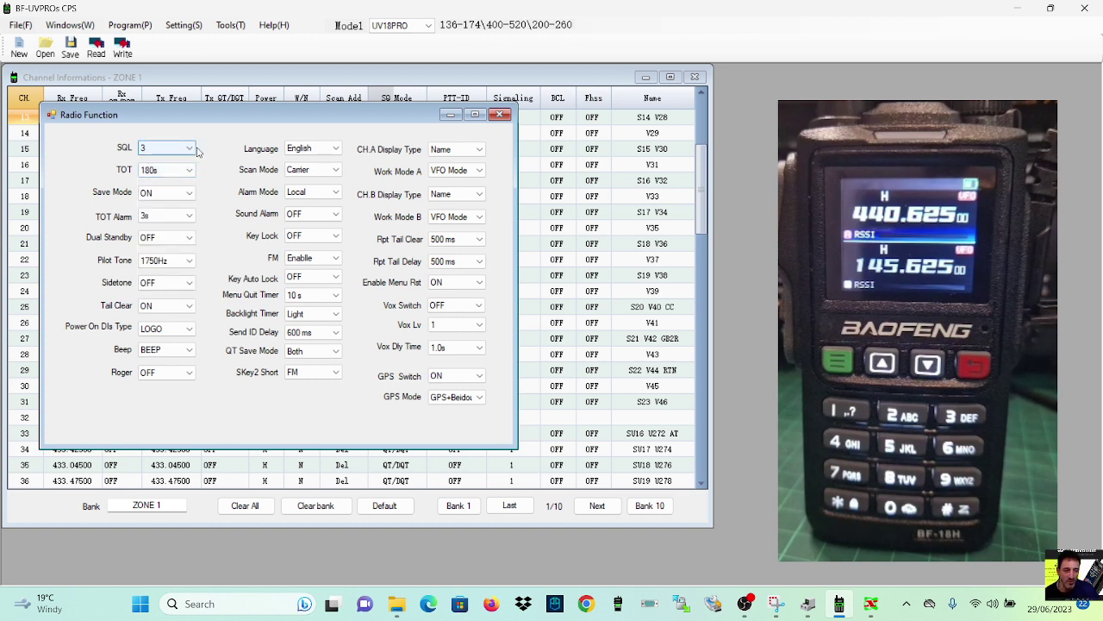
left_click(181, 149)
left_click(172, 163)
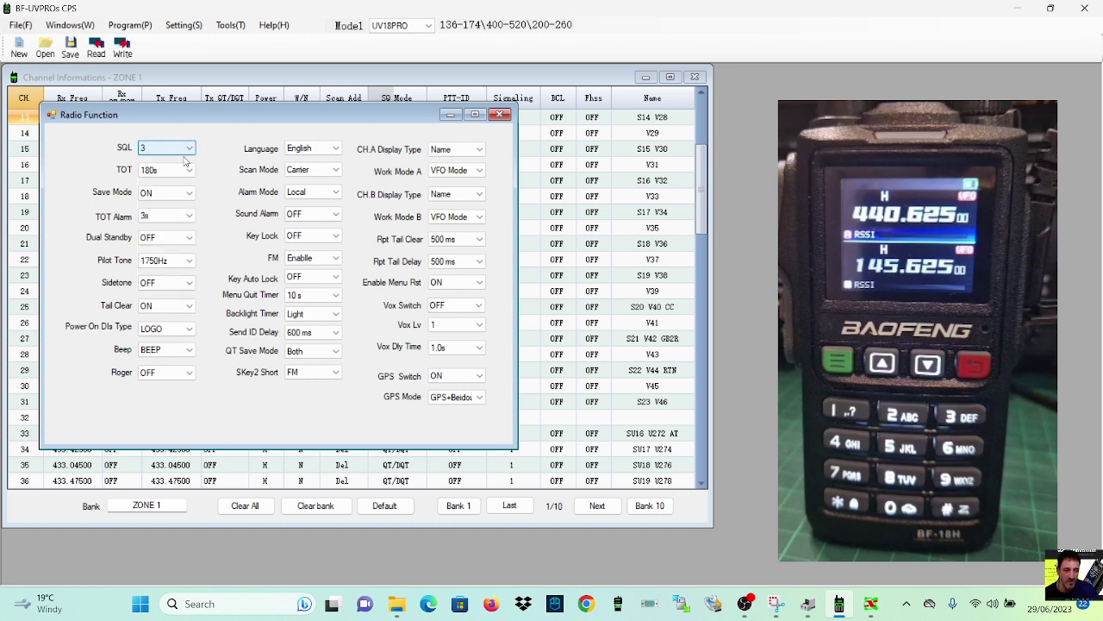
left_click(192, 350)
left_click(193, 351)
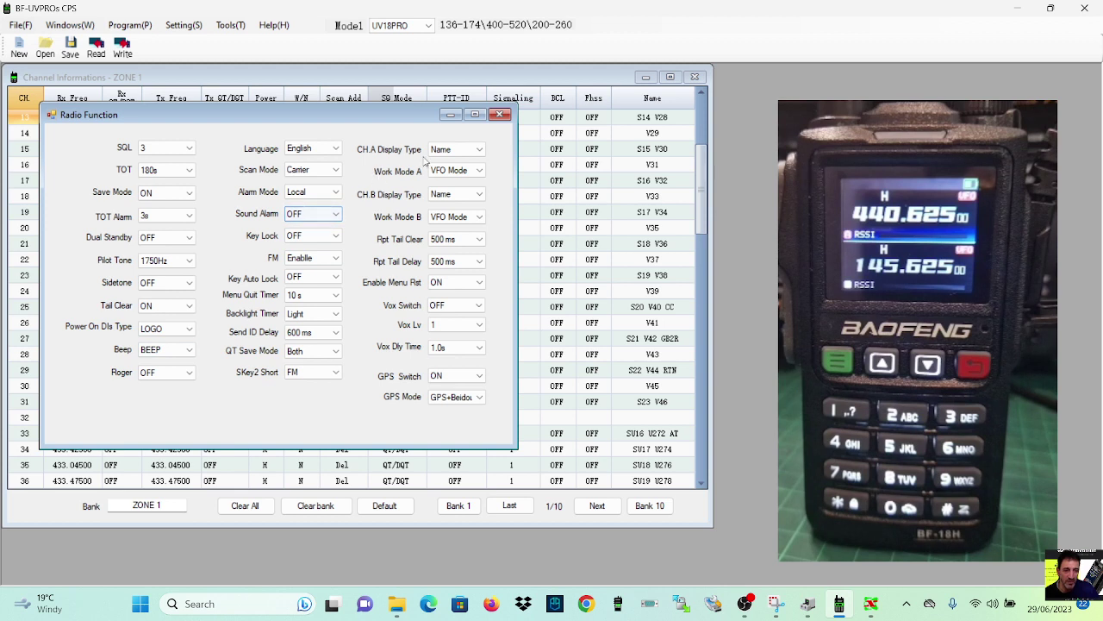
left_click(481, 151)
left_click(481, 151)
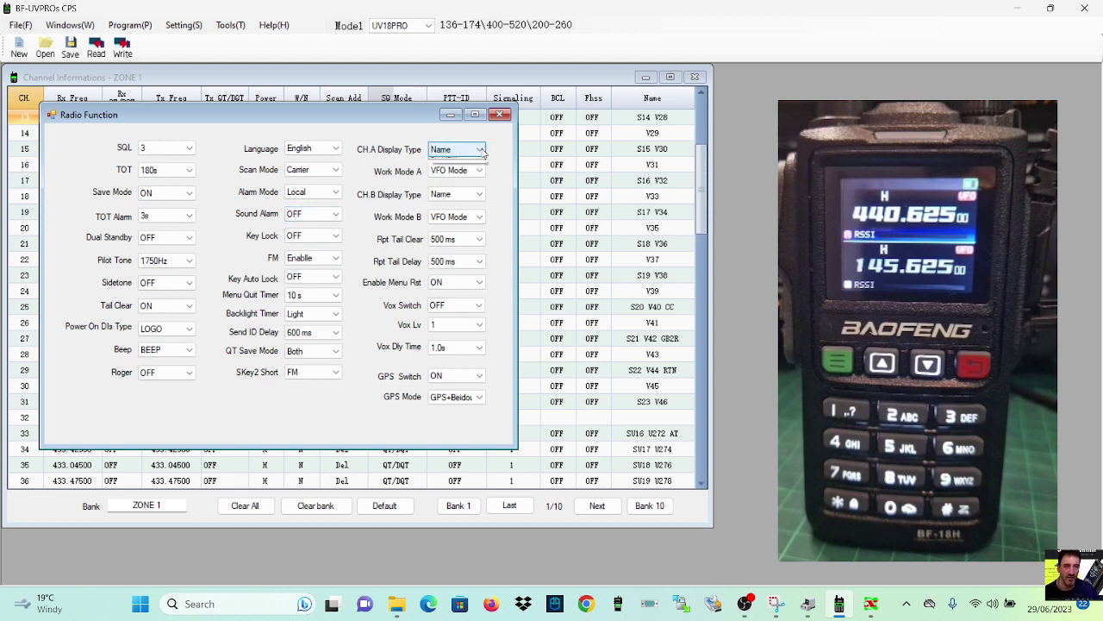
Step: Check the CH.A and CH.B Display Type choices in the Radio Function settings and close the window
left_click(481, 151)
left_click(481, 151)
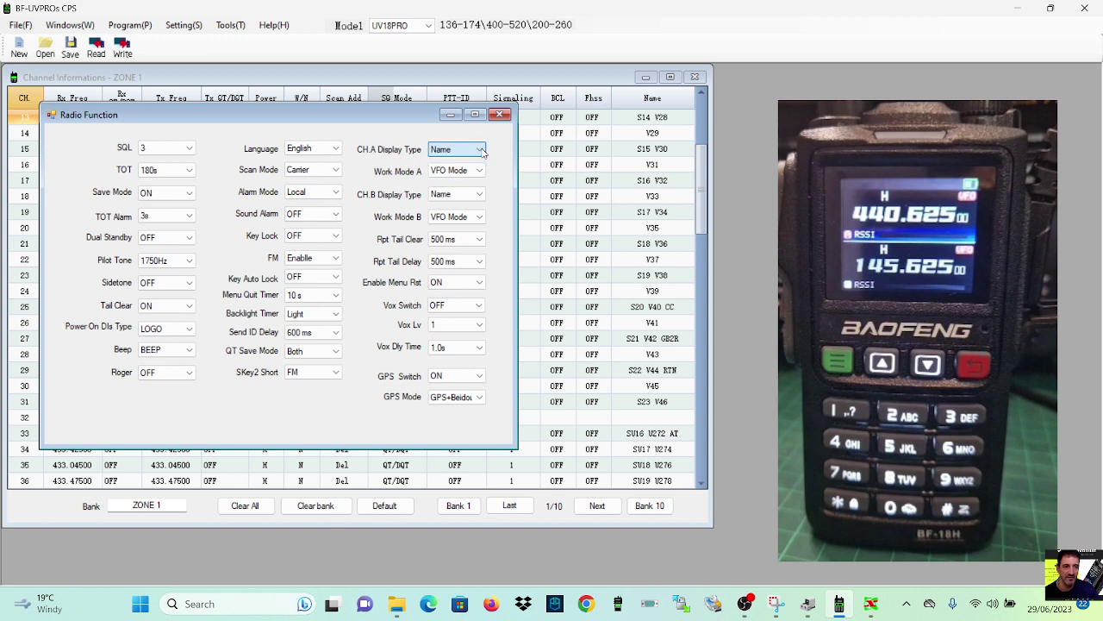
left_click(480, 196)
left_click(481, 196)
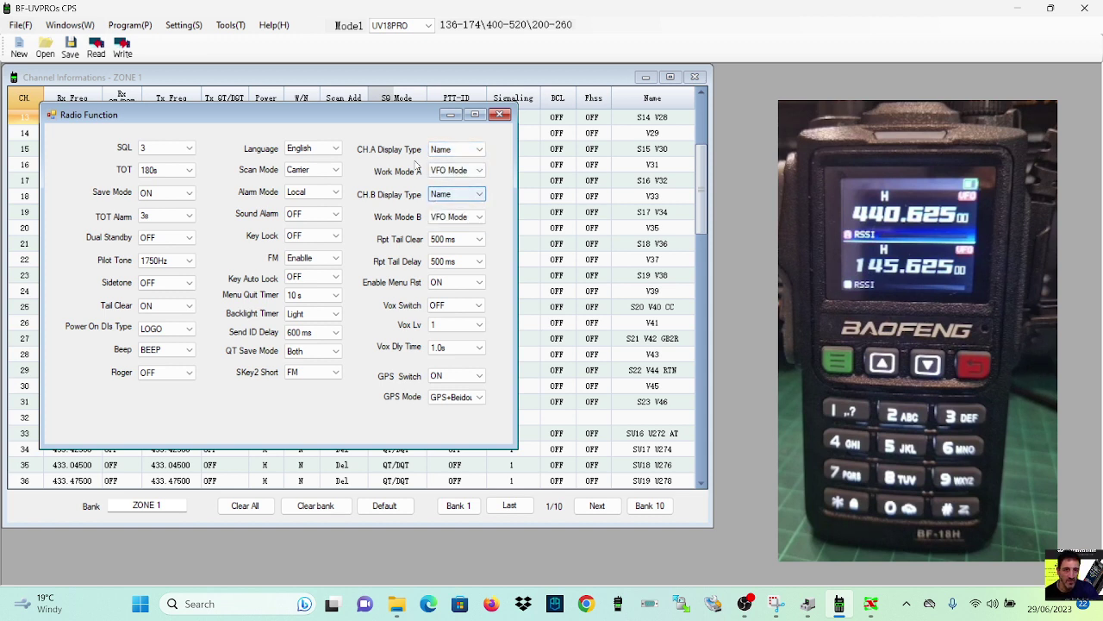
key("Tab")
key("Tab")
key("Tab")
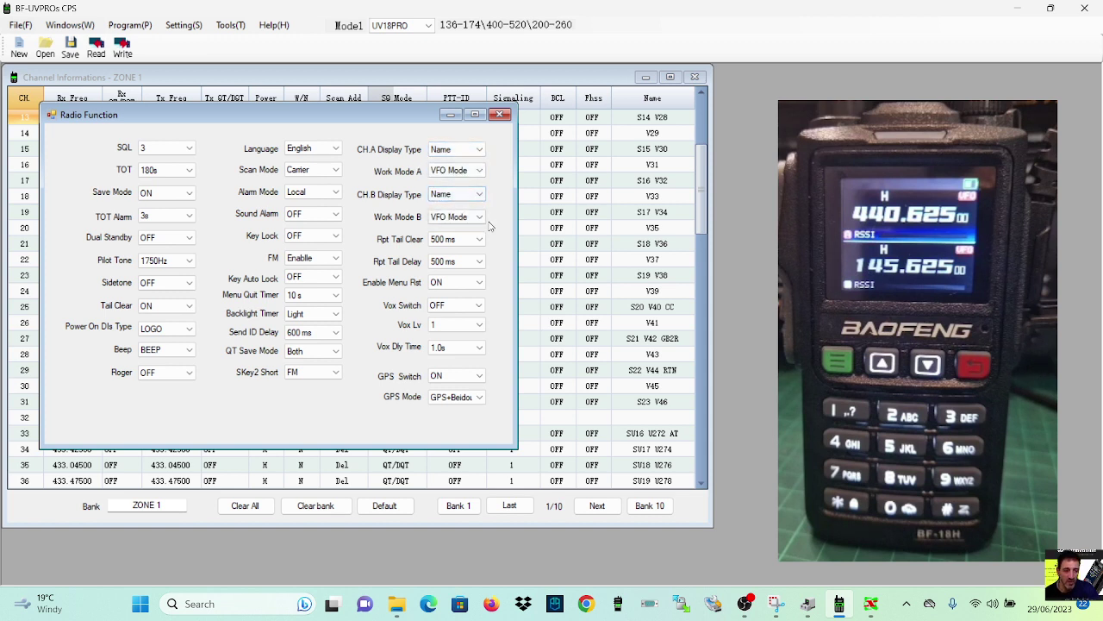
left_click(500, 116)
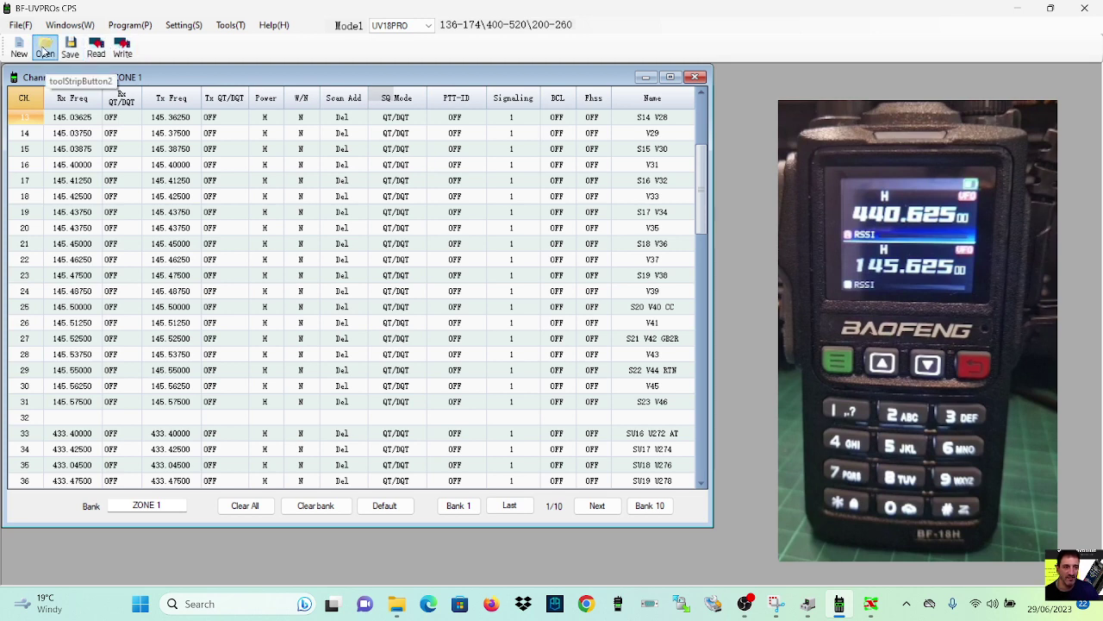
Step: Open the saved uv18 dat file from the Desktop folder
left_click(43, 53)
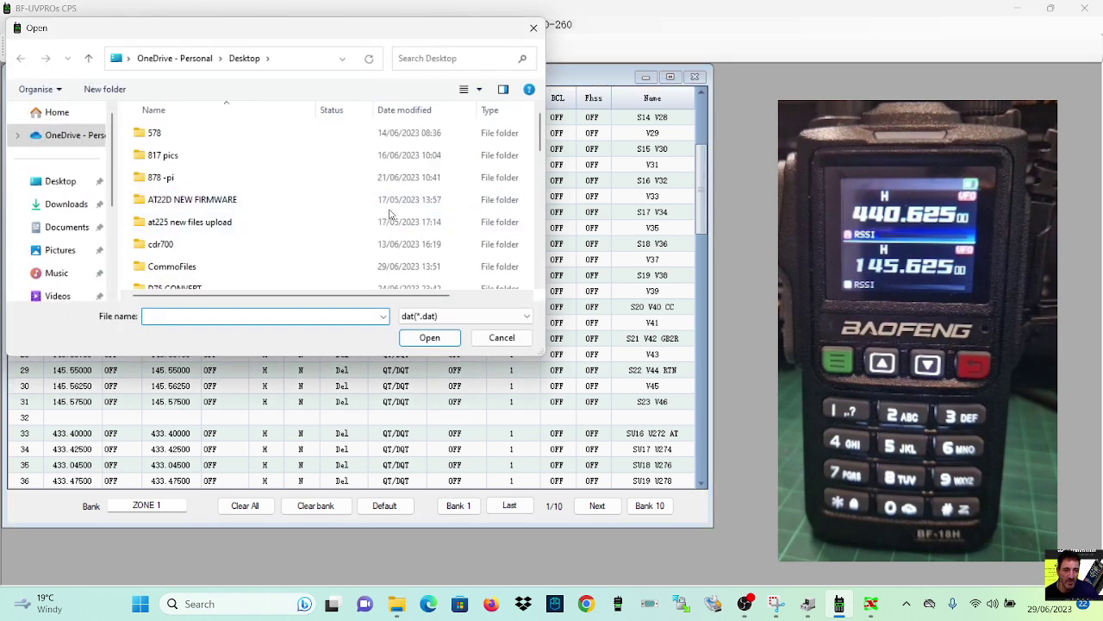
left_click_drag(541, 148, 542, 276)
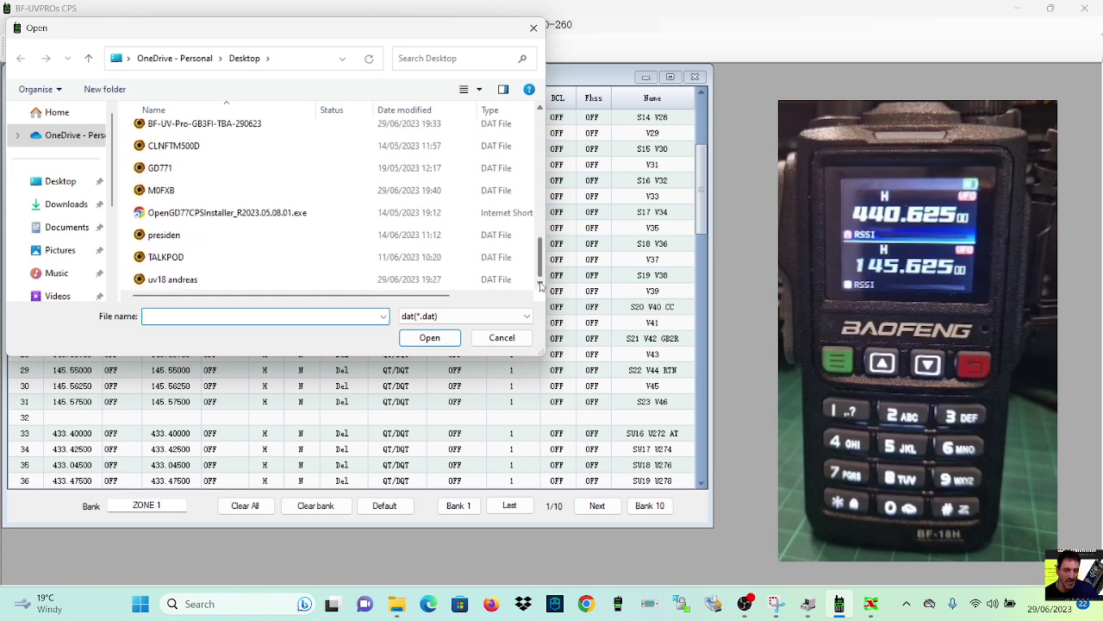
double_click(178, 283)
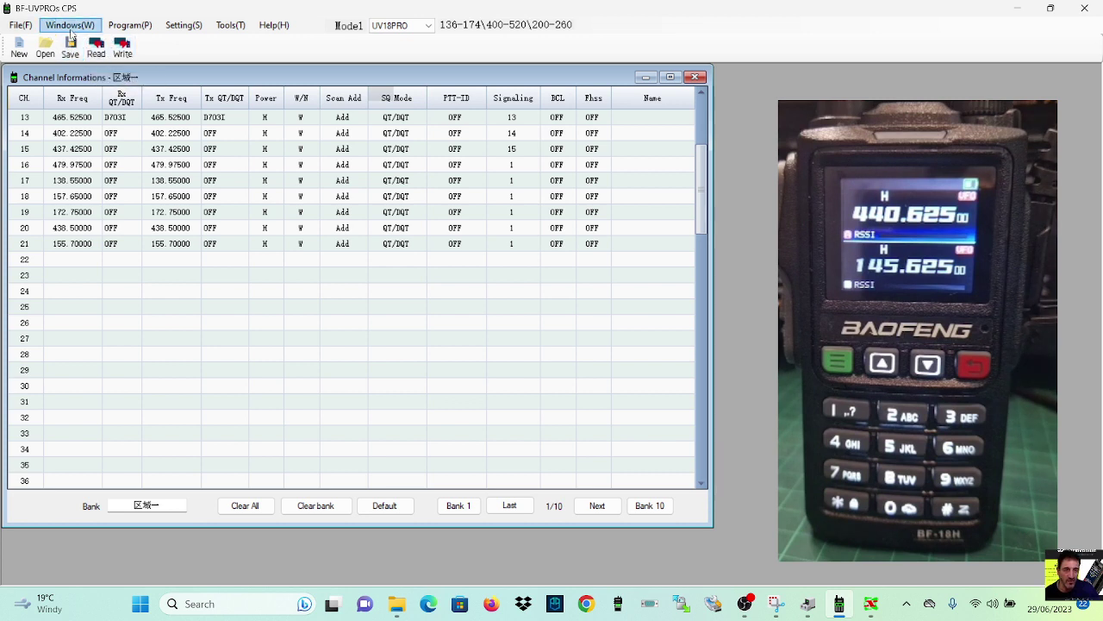
left_click(19, 28)
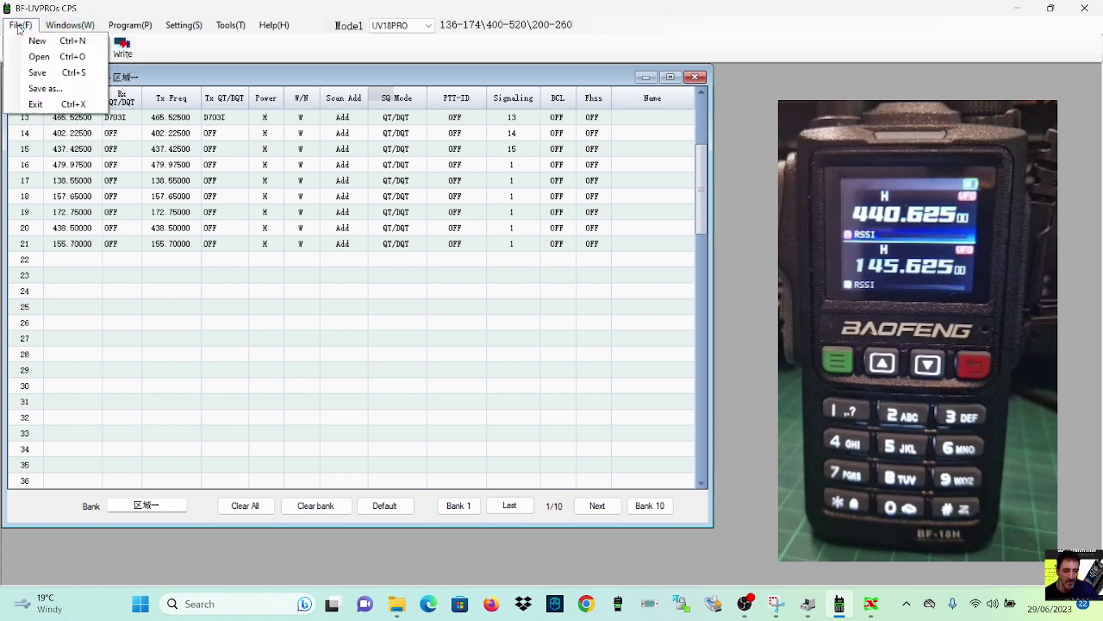
mouse_move(50, 27)
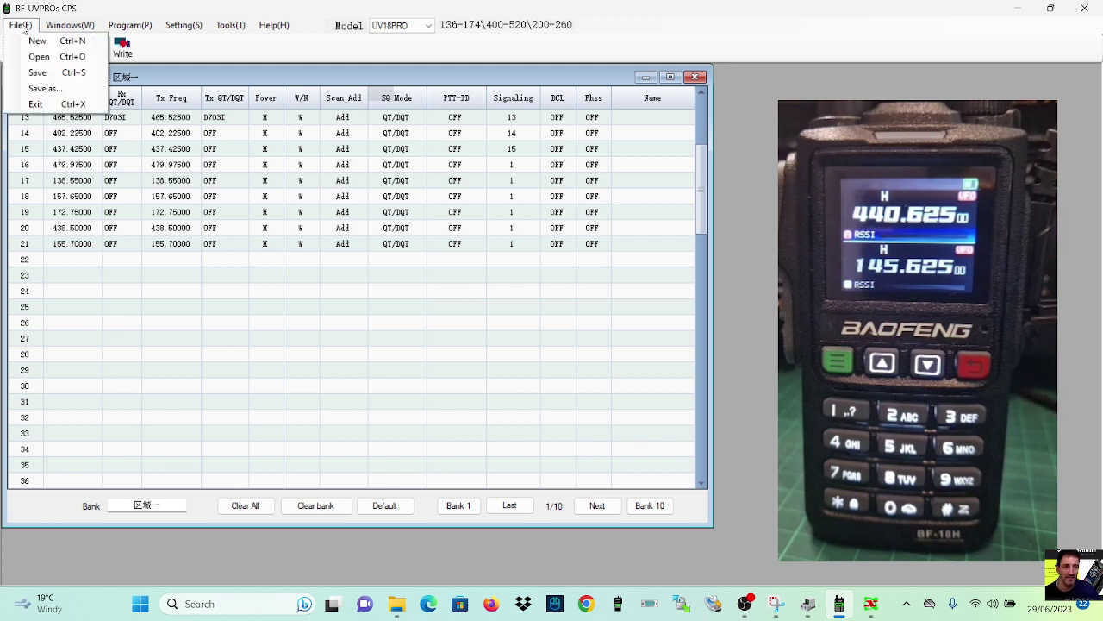
mouse_move(133, 29)
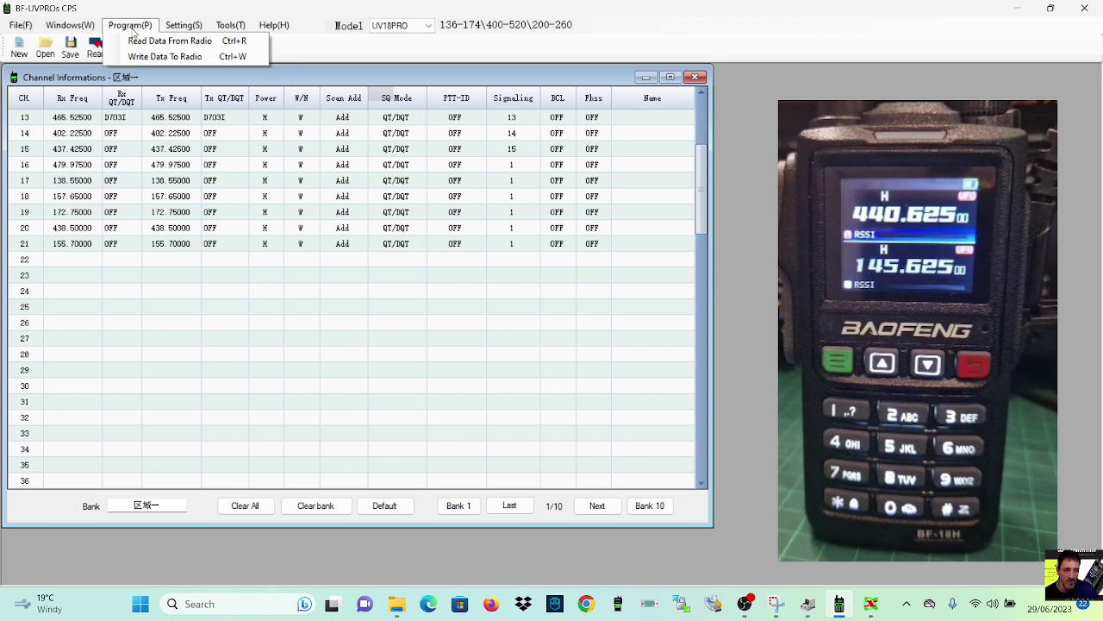
Step: Create a new blank programming file with an empty channel list
left_click(28, 29)
left_click(29, 29)
left_click(29, 29)
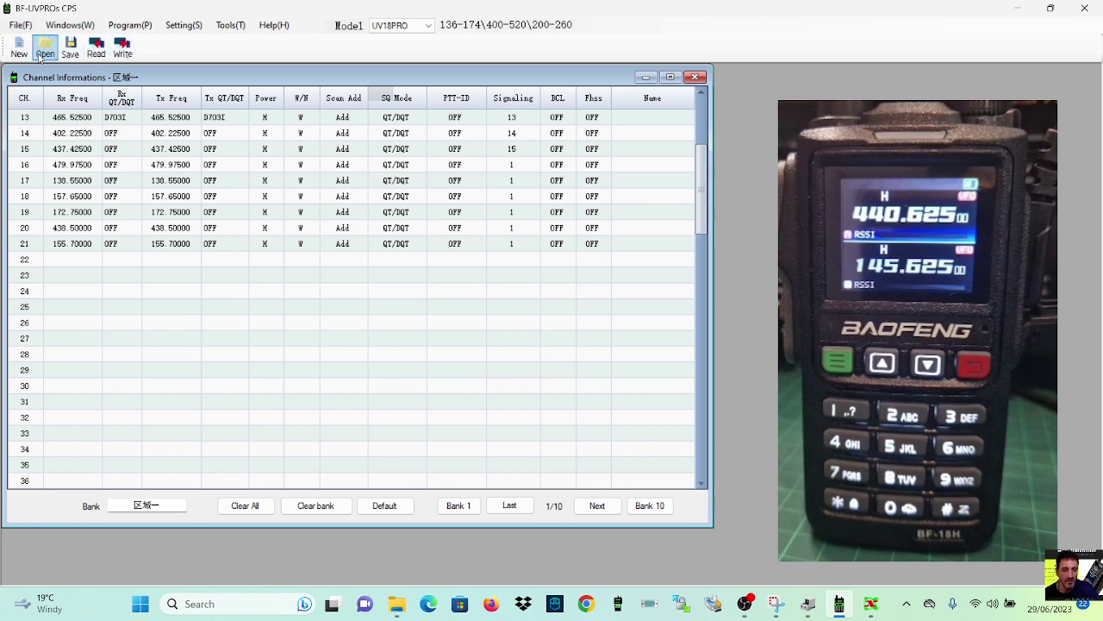
left_click(20, 48)
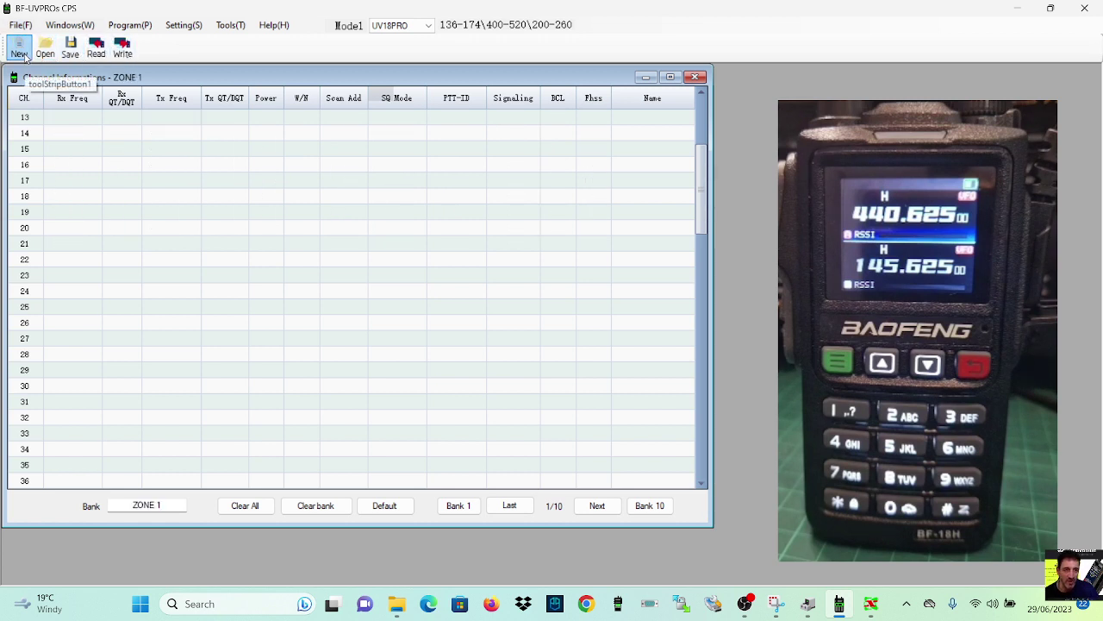
Step: Examine the DTMF contact codes and timing settings, and return to the channel list
left_click(70, 25)
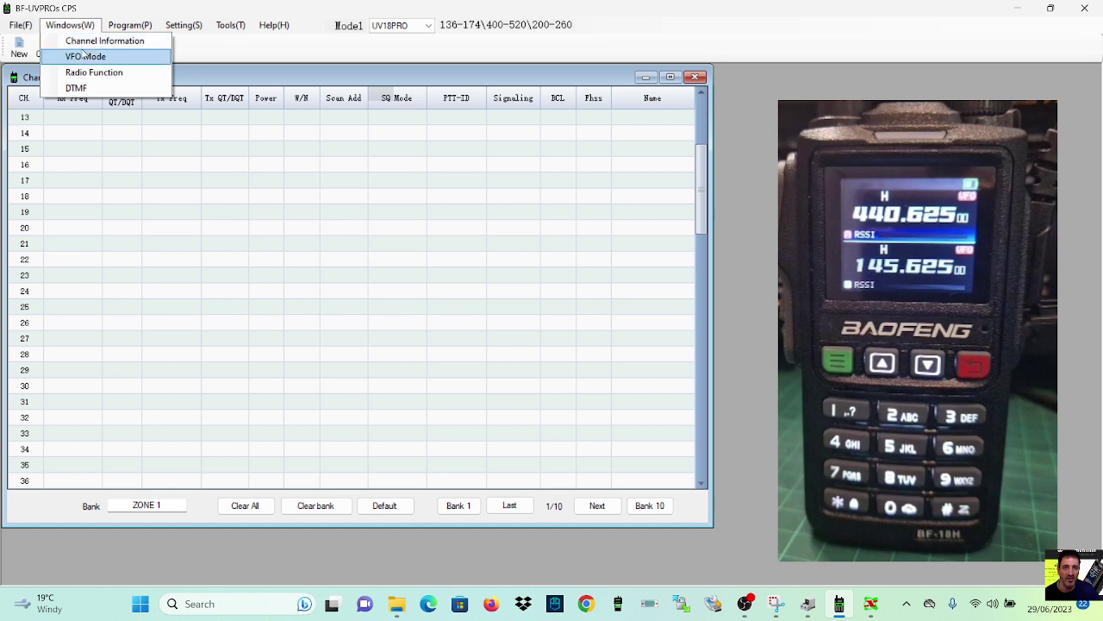
left_click(77, 87)
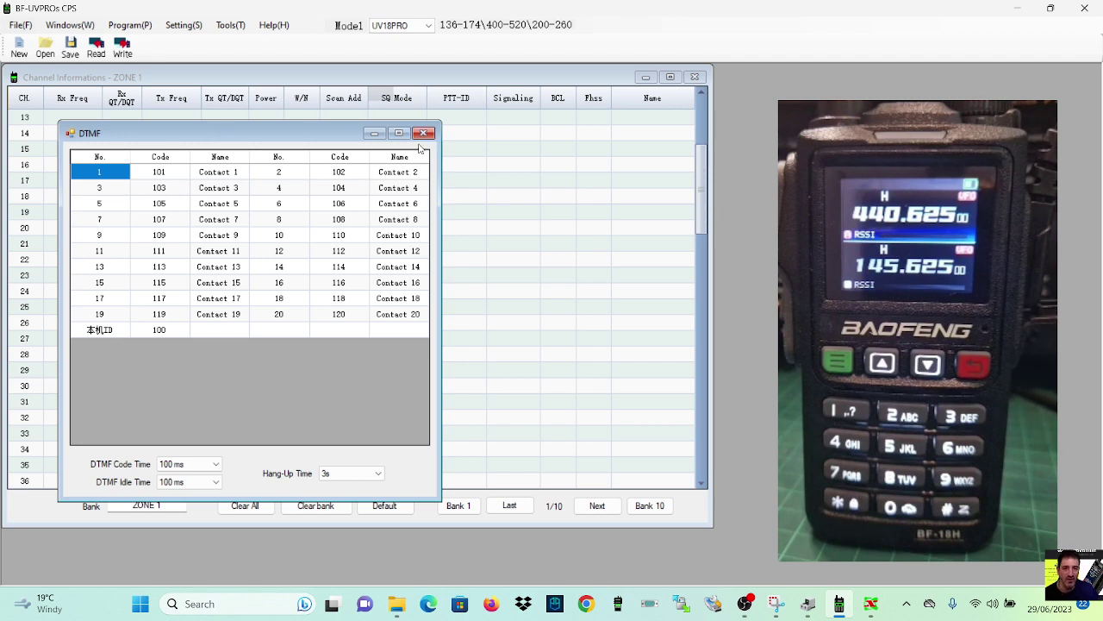
left_click(423, 134)
left_click(71, 27)
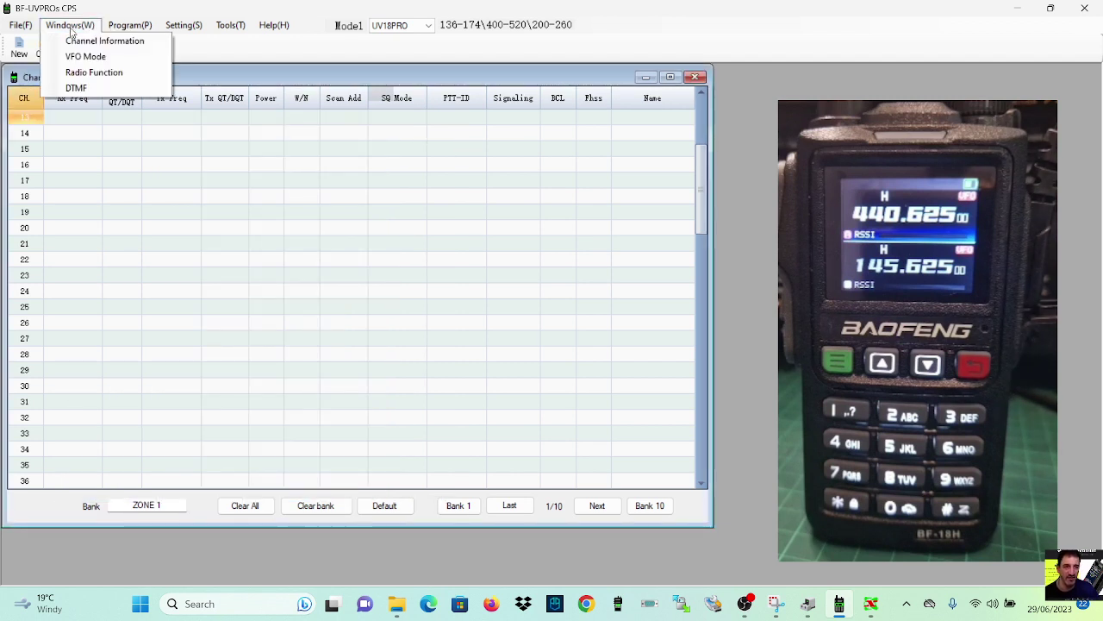
left_click(78, 88)
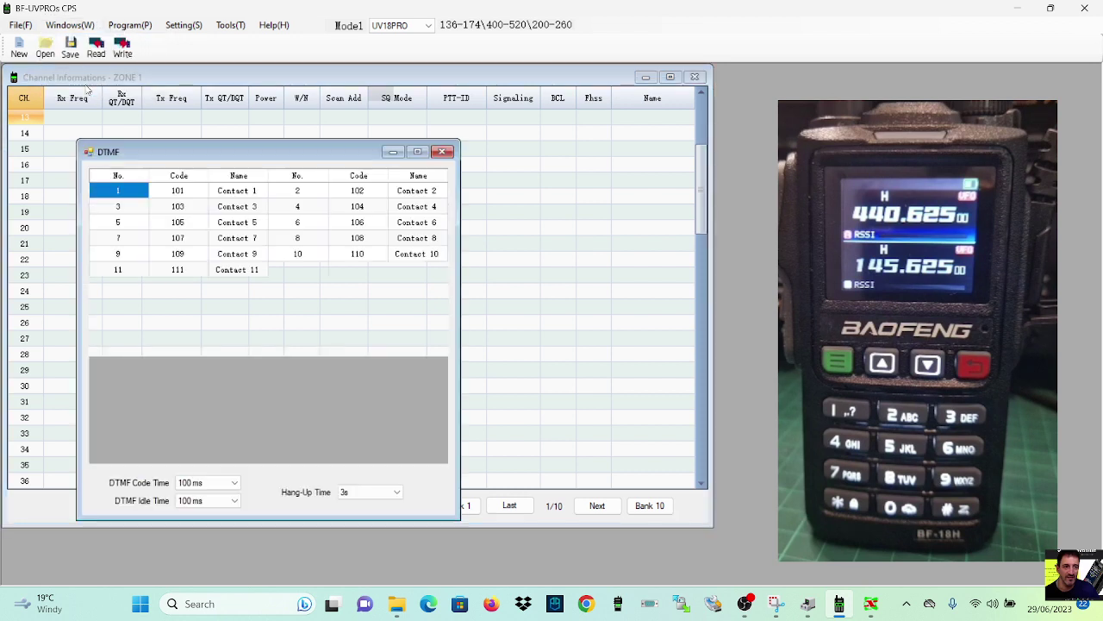
left_click(71, 26)
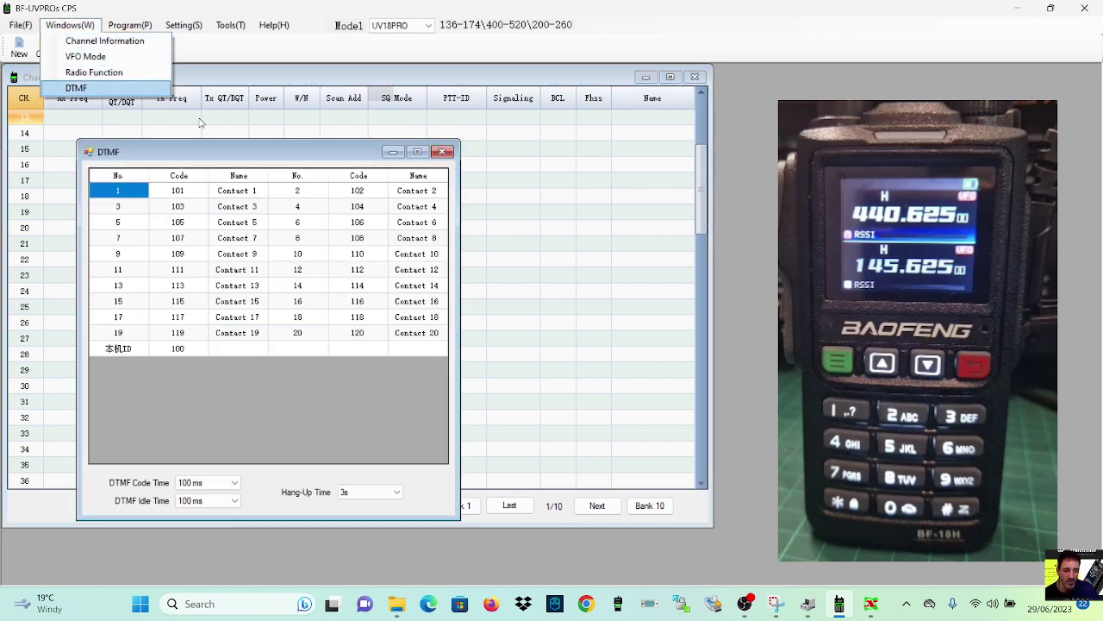
left_click(580, 167)
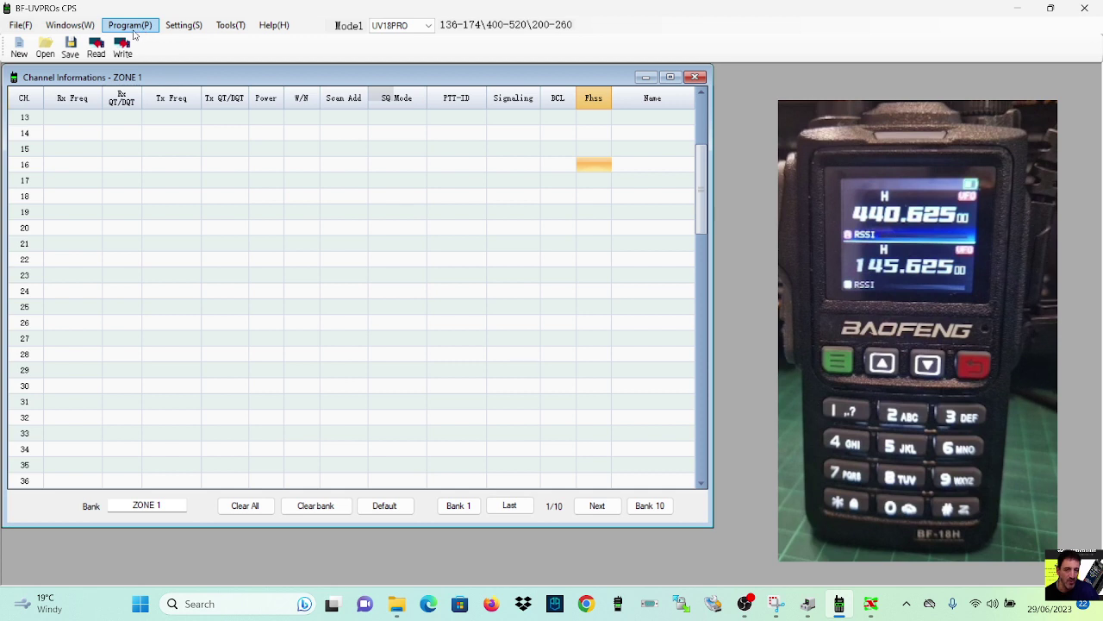
Step: Review the new file's Radio Function settings, including TOT, and close the window
left_click(185, 25)
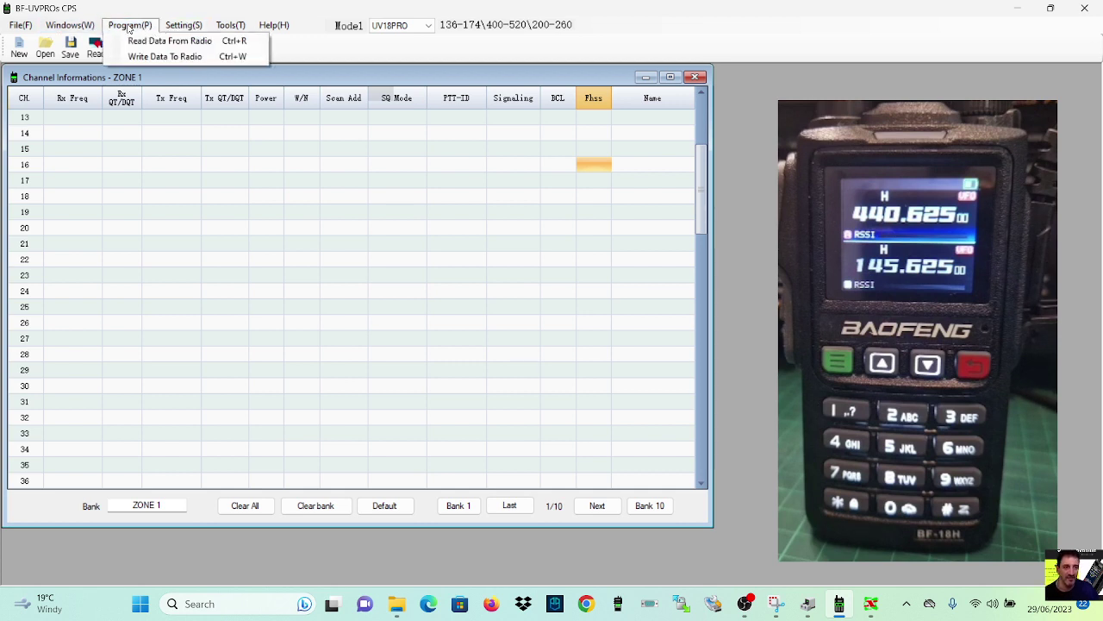
mouse_move(69, 26)
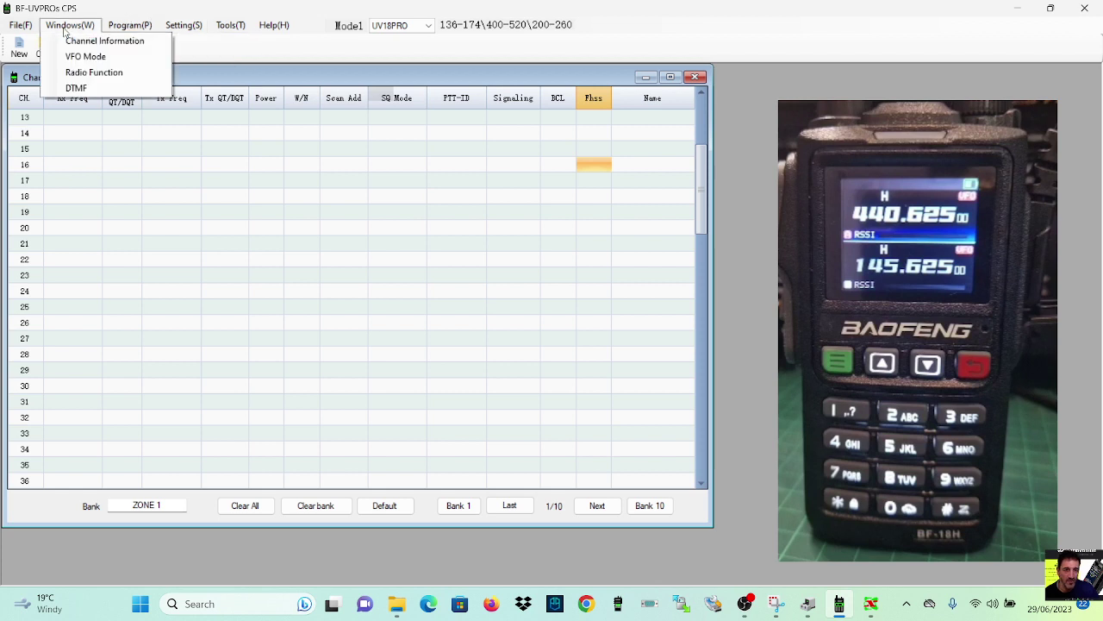
left_click(82, 73)
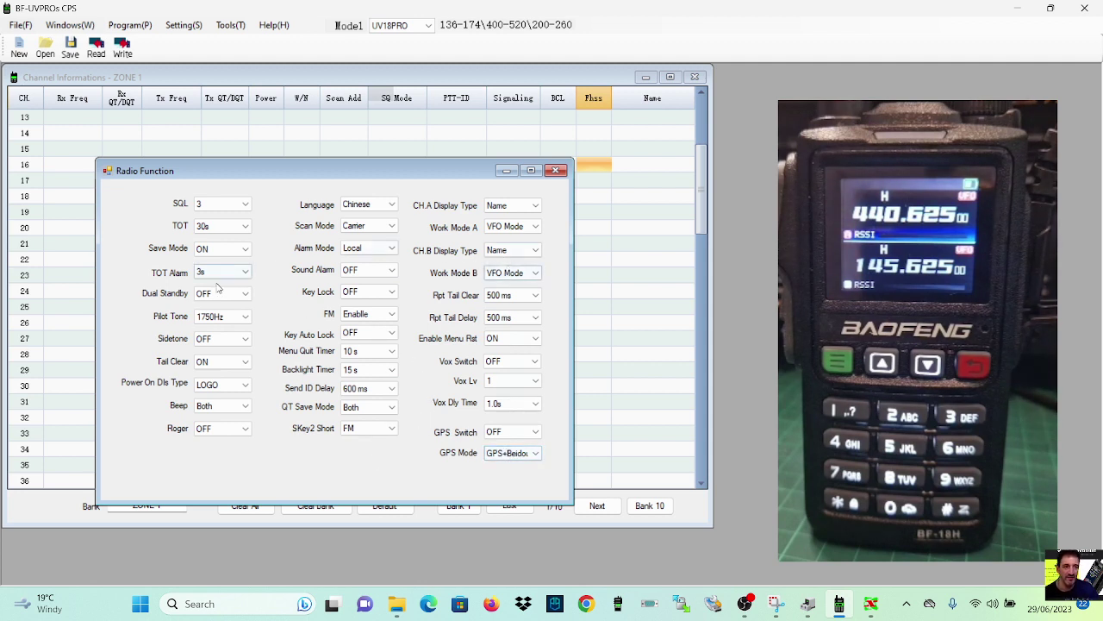
left_click(221, 226)
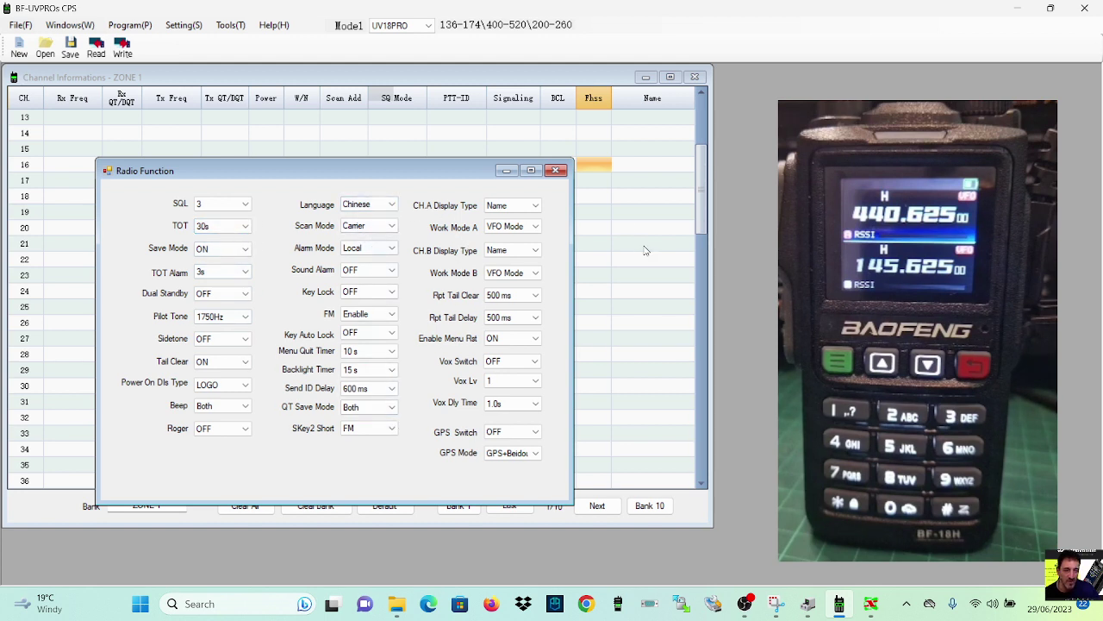
left_click(556, 171)
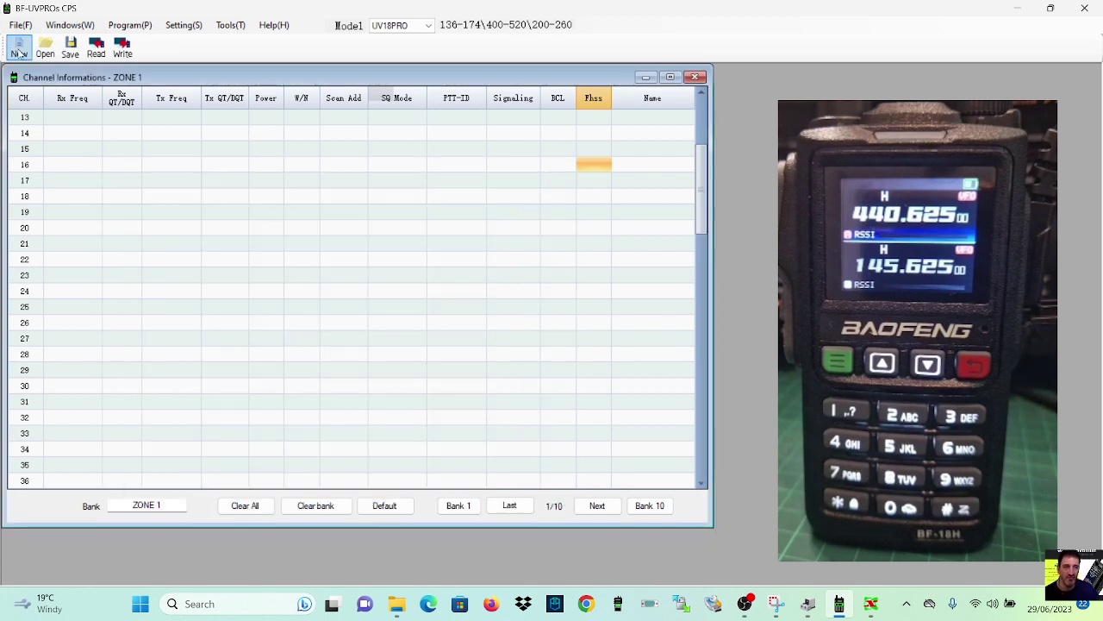